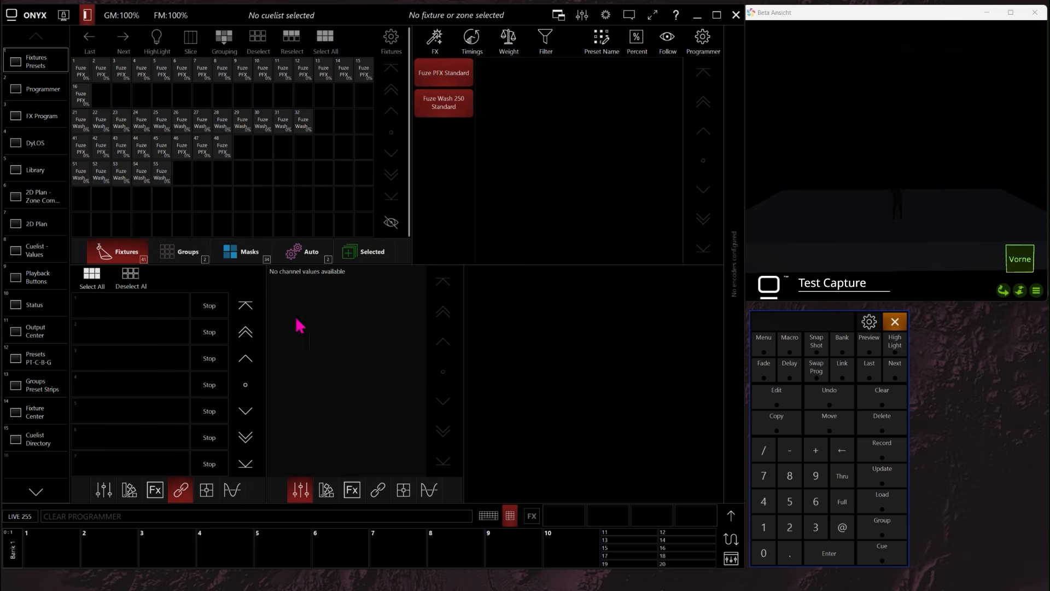
# - Select Fuze PFX fixtures 1 through 16 and set their intensity output to 50%
pyautogui.click(732, 517)
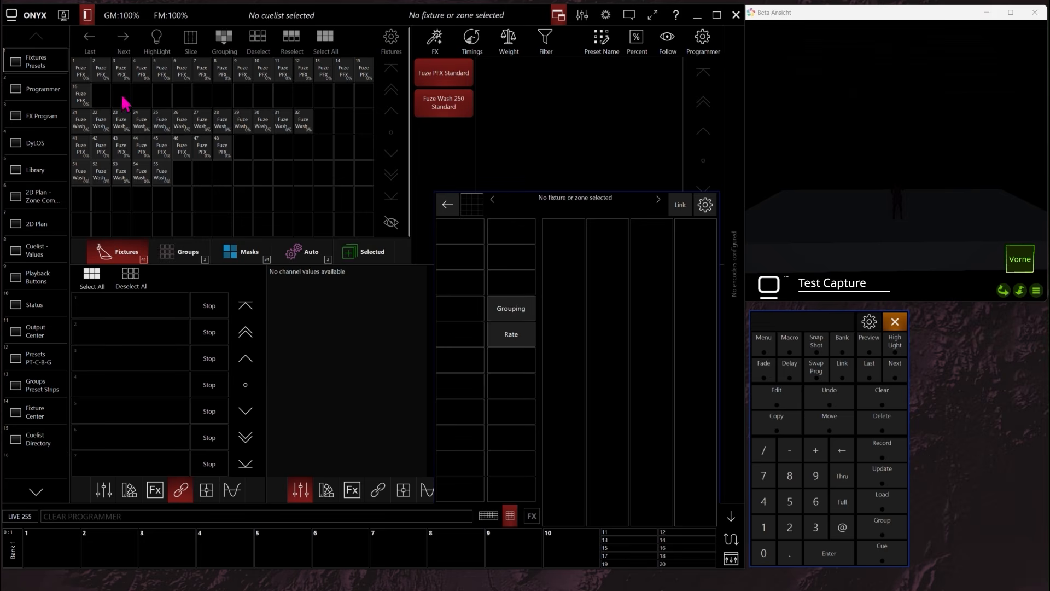
pyautogui.moveTo(80, 77); pyautogui.dragTo(84, 107)
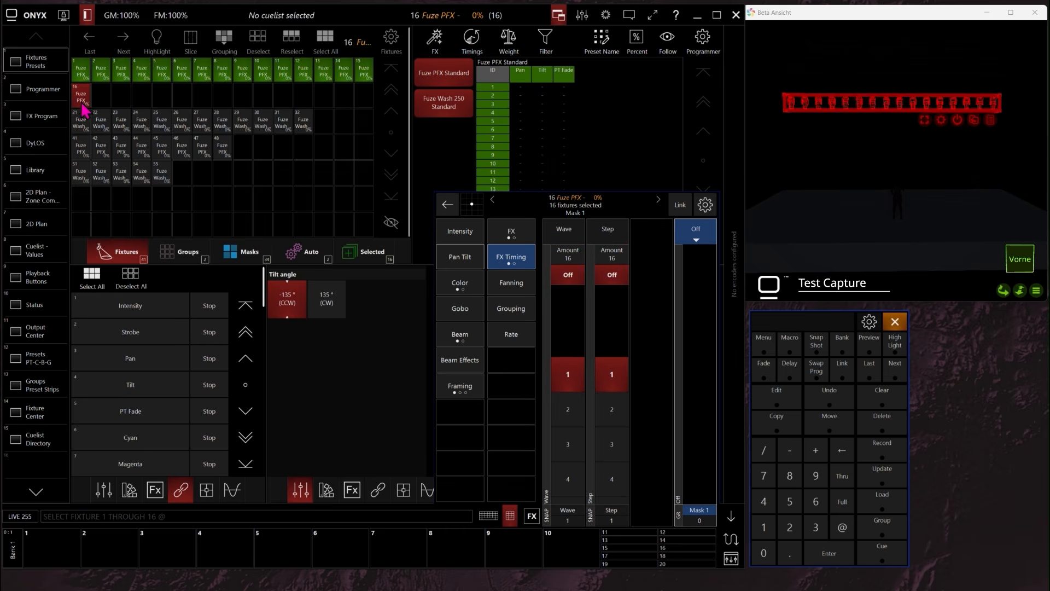
pyautogui.click(474, 239)
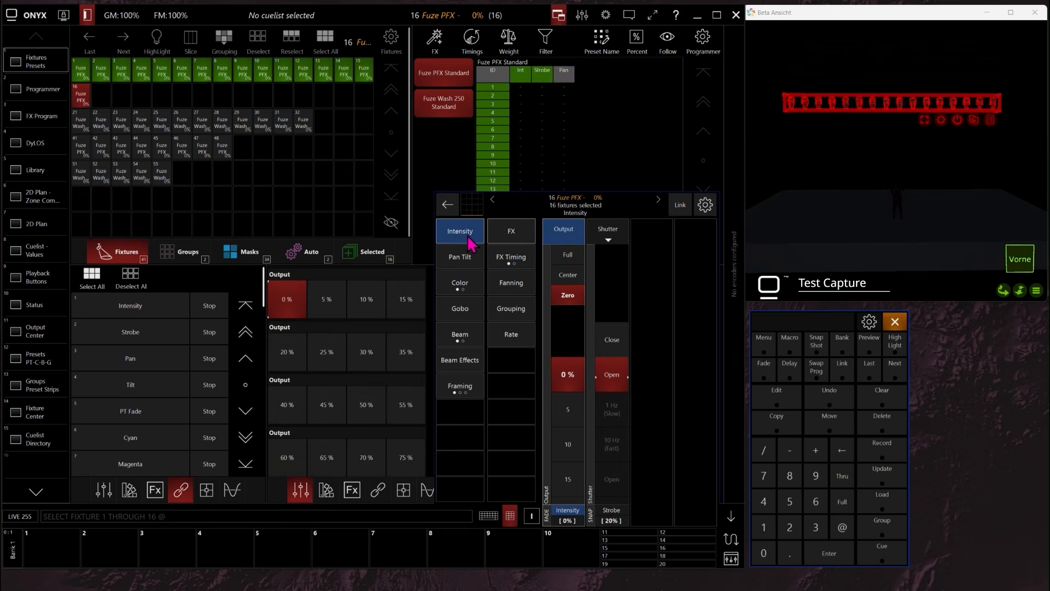
pyautogui.click(564, 282)
# - Add an intensity FX to the selected fixtures with maximum swing and a speed of 40% (50 BPM)
pyautogui.click(502, 241)
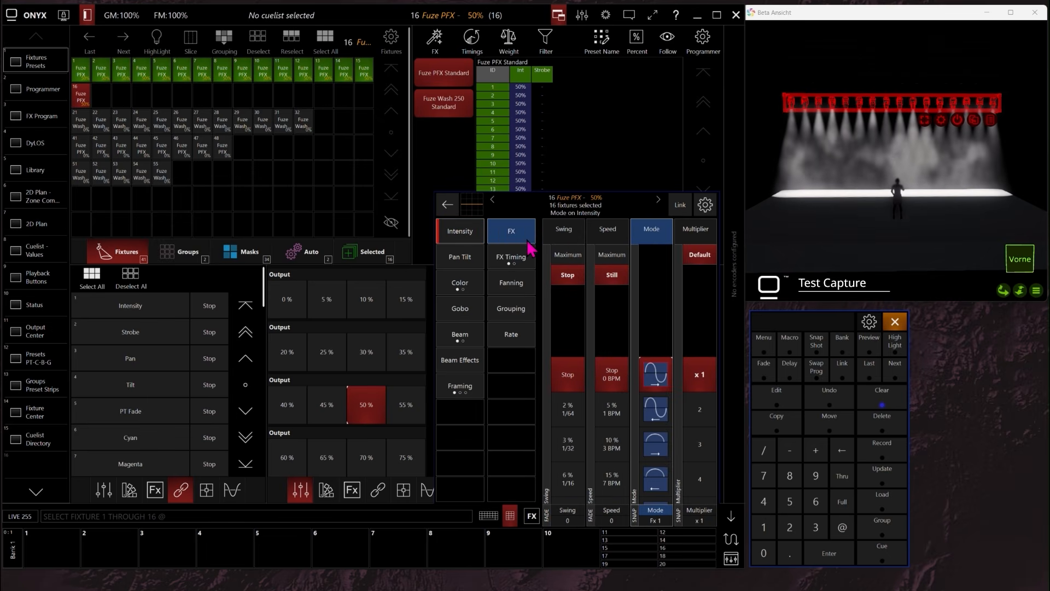
pyautogui.click(573, 260)
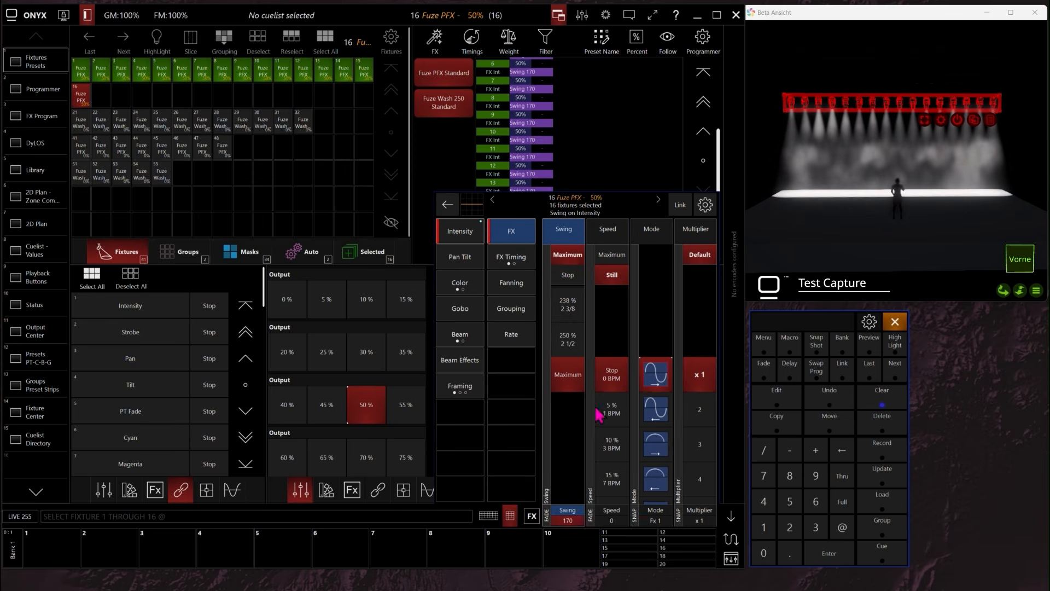
pyautogui.click(618, 486)
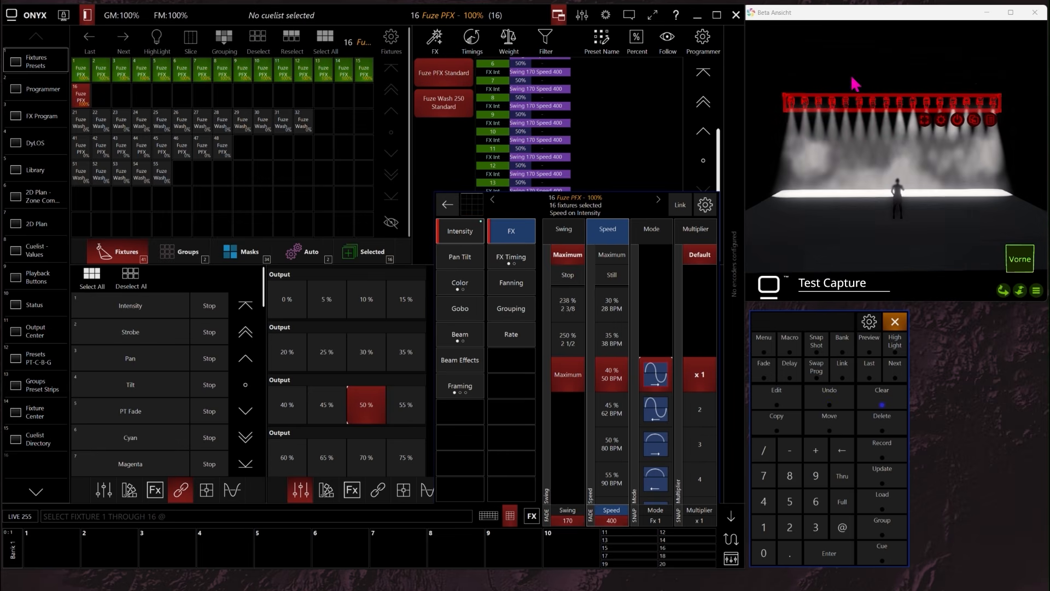
# - Add a circle-figure FX to pan/tilt with tilt swing about 51 and speed 40%, and set the base tilt to about 32%
pyautogui.click(460, 258)
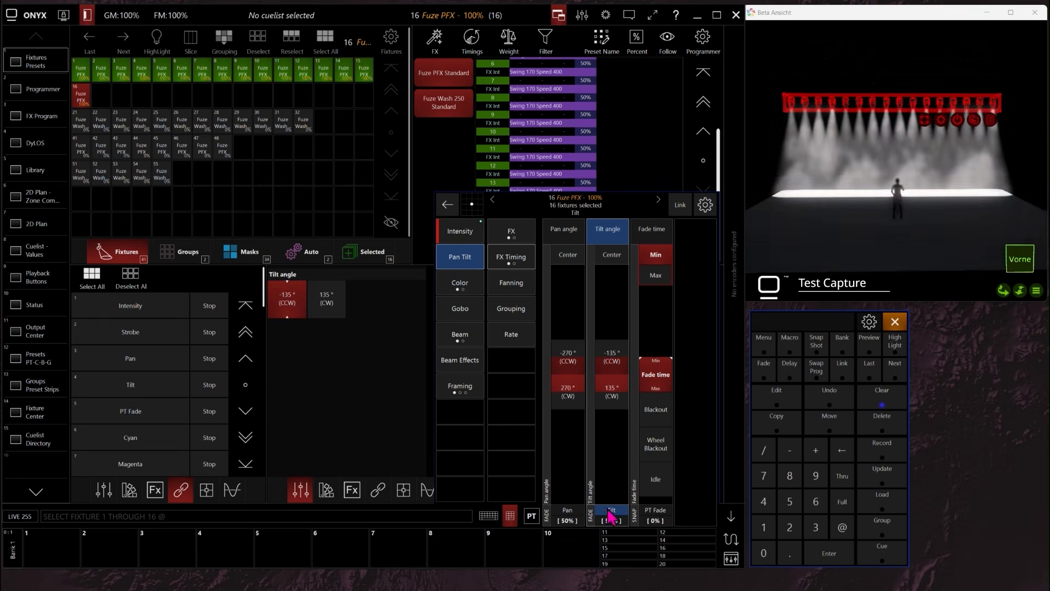
pyautogui.click(511, 235)
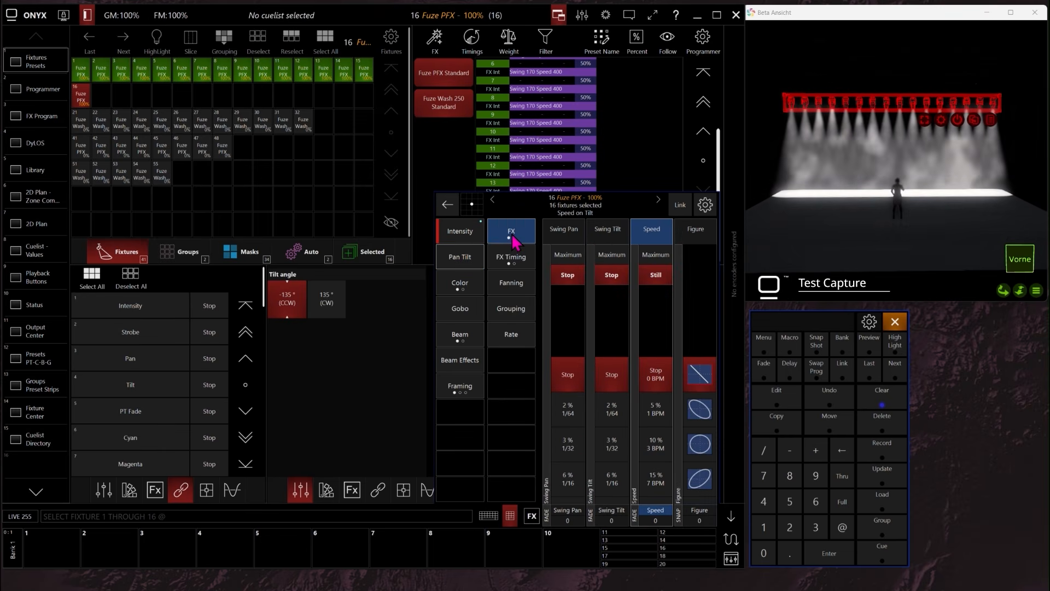
pyautogui.moveTo(609, 476); pyautogui.dragTo(609, 280)
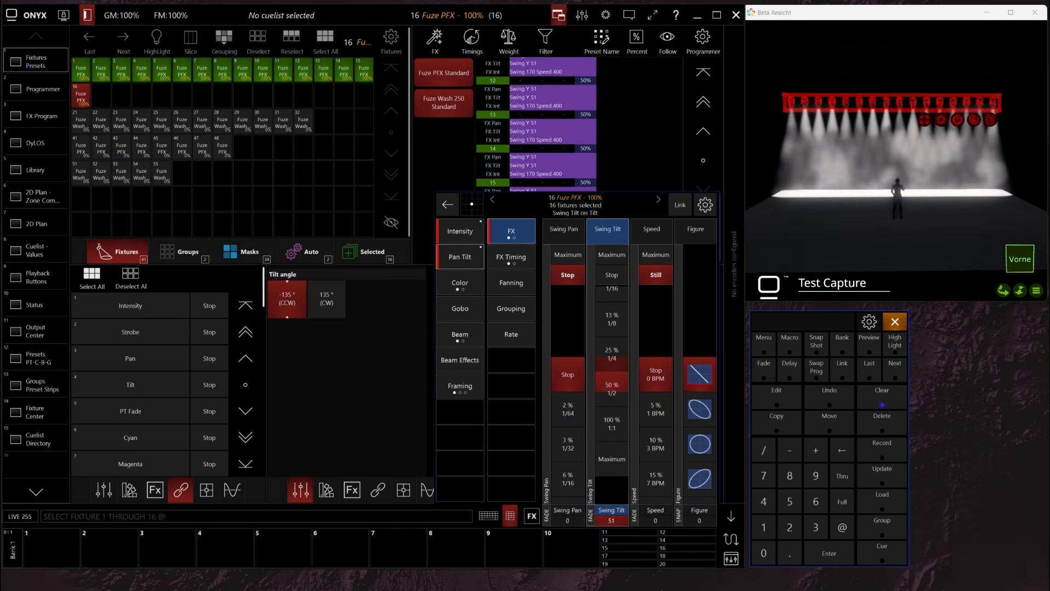
pyautogui.click(655, 482)
pyautogui.click(655, 480)
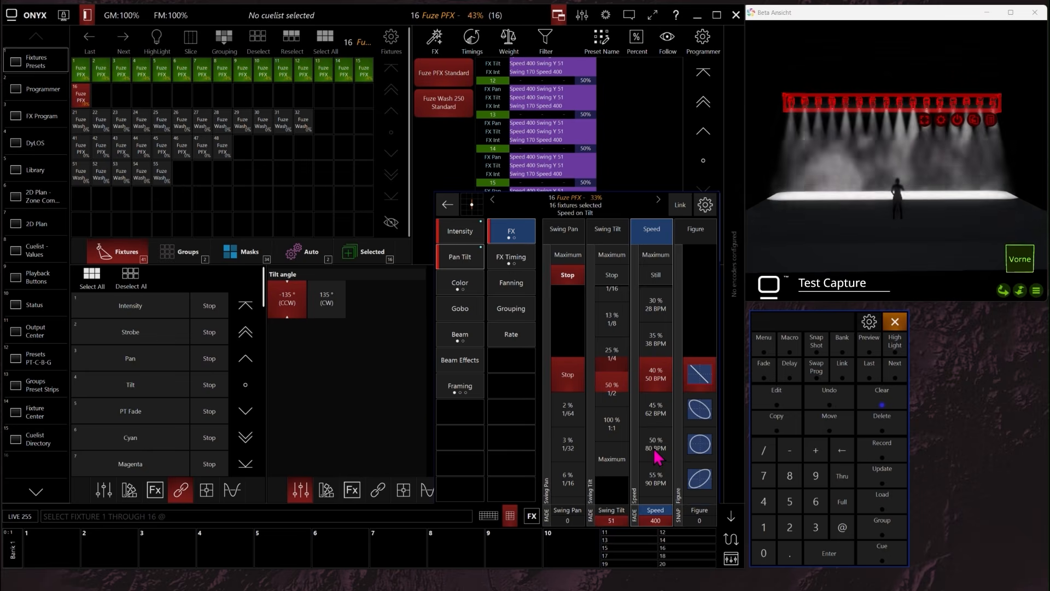
pyautogui.click(700, 450)
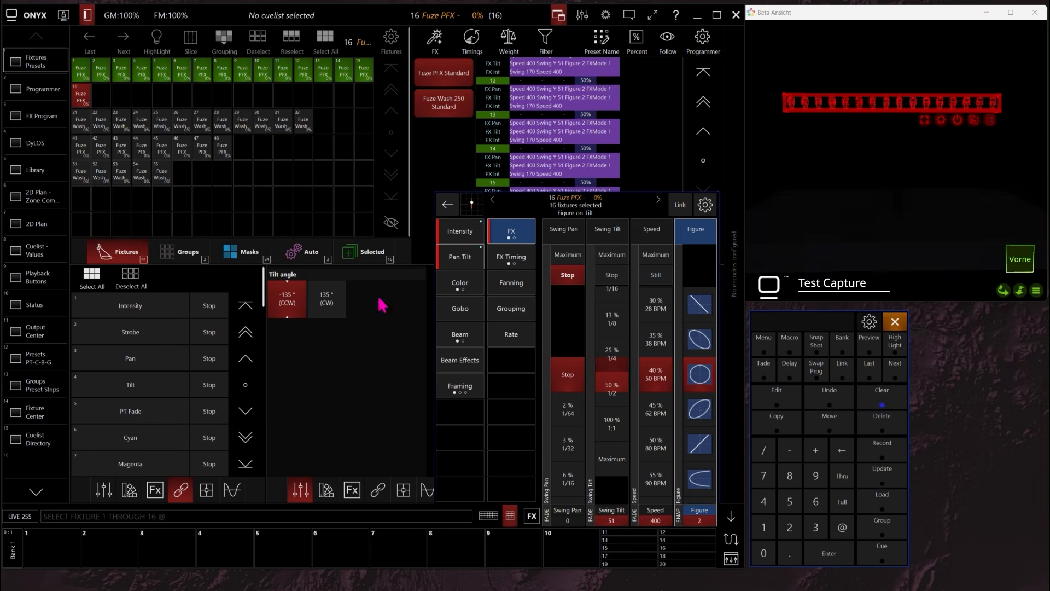
pyautogui.click(457, 259)
pyautogui.moveTo(611, 374); pyautogui.dragTo(615, 373)
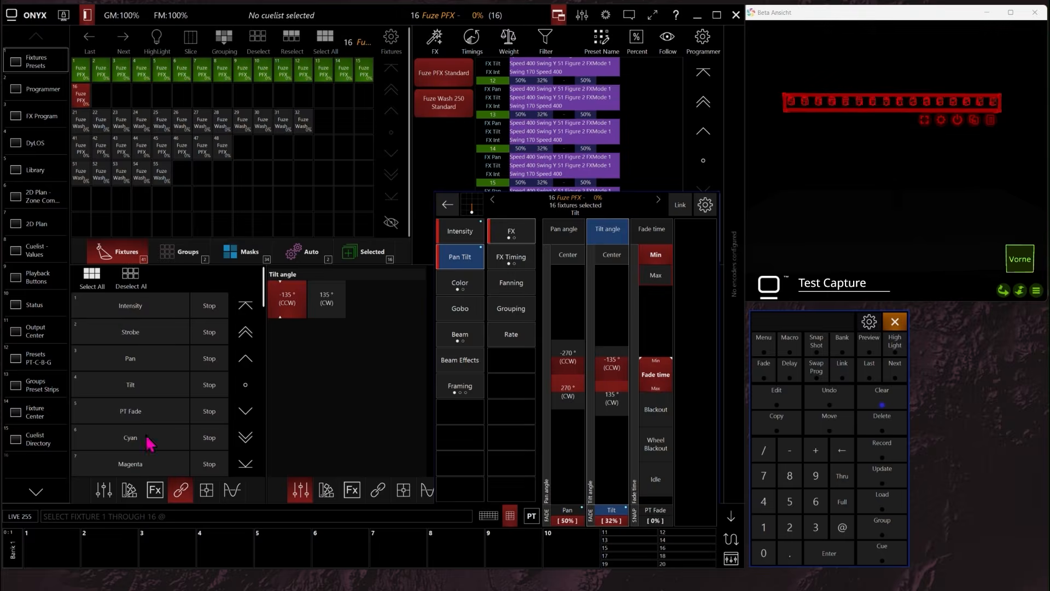
# - Link the Intensity and Tilt channels for FX editing and bring up their FX Timing controls
pyautogui.click(135, 307)
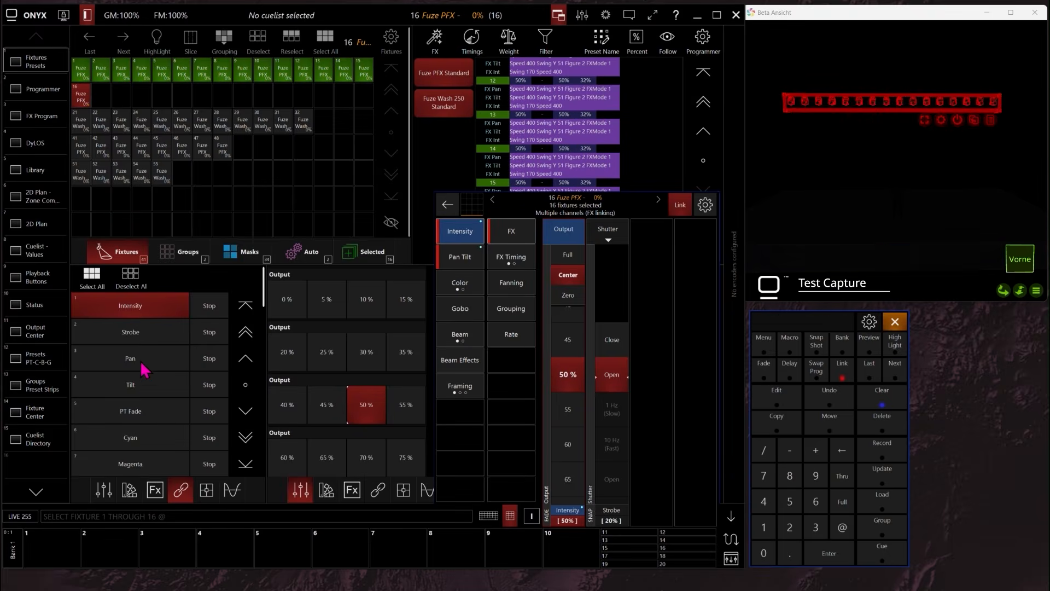
pyautogui.click(142, 394)
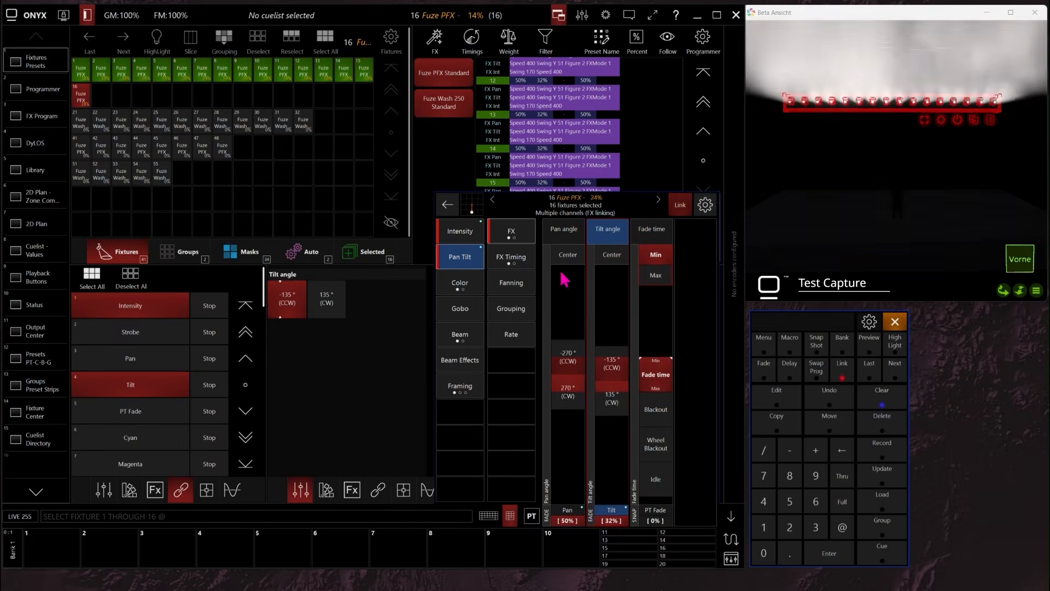
pyautogui.click(449, 236)
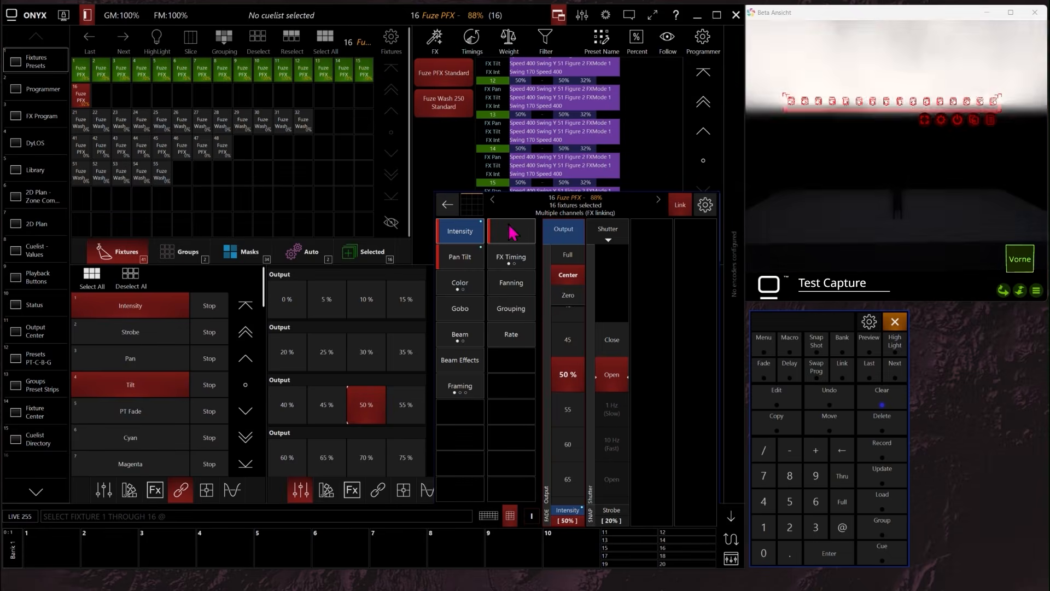
pyautogui.click(511, 263)
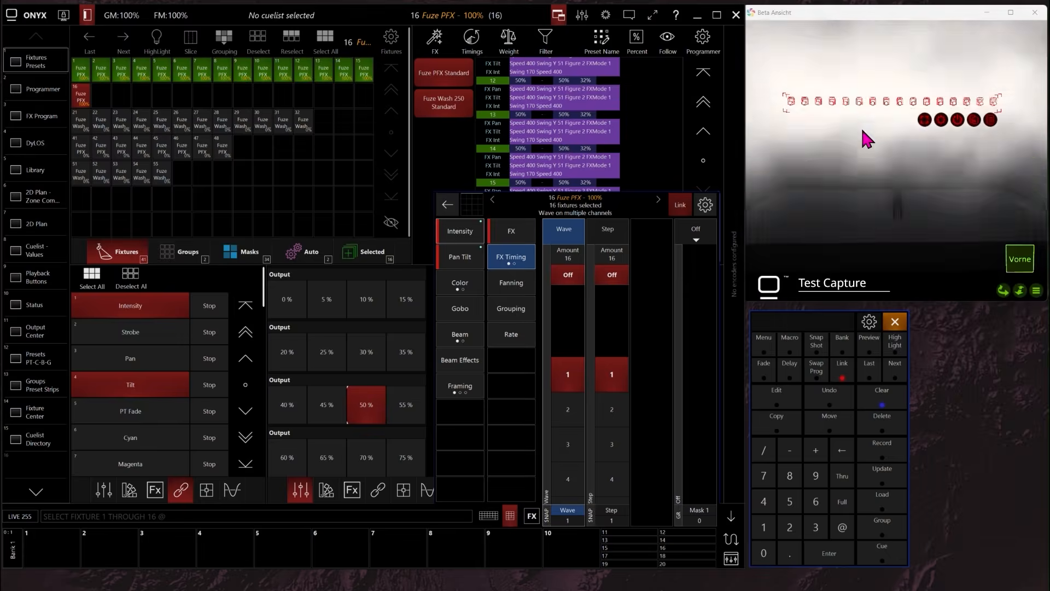
# - Try a Wave amount of 16 on the linked intensity and tilt FX, and switch the Wave off
pyautogui.click(568, 257)
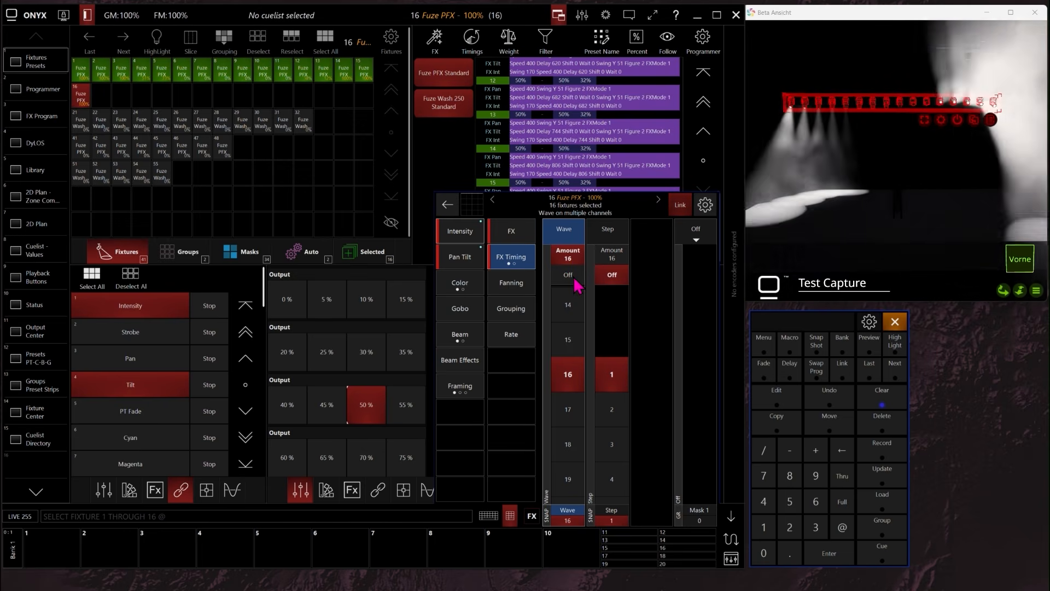
pyautogui.click(569, 276)
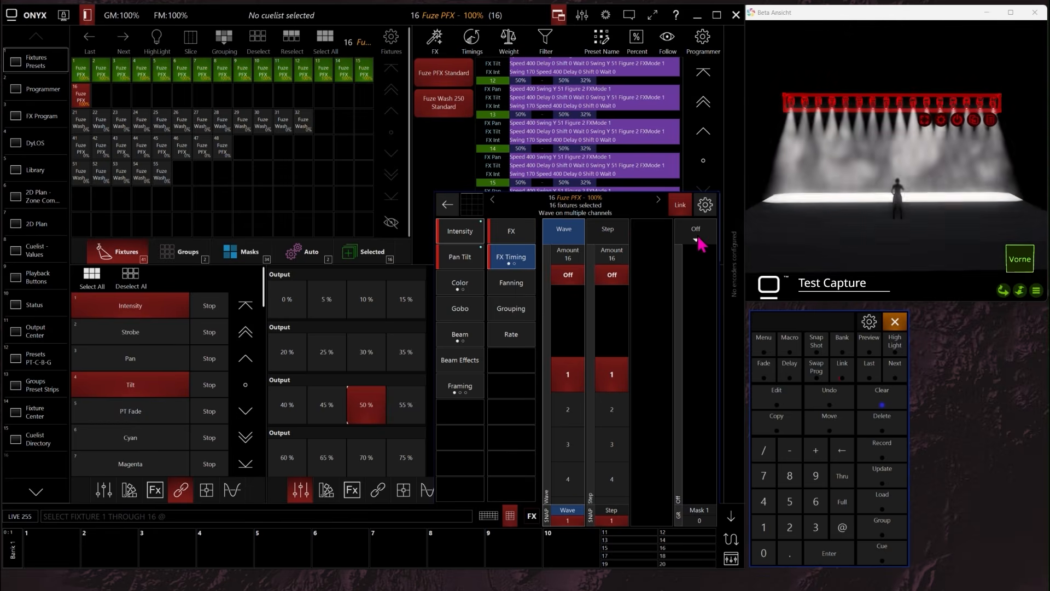
# - Mask the selection with Fan <> Block of X at 2, try a Wave amount of 8, and switch the Wave off
pyautogui.click(696, 234)
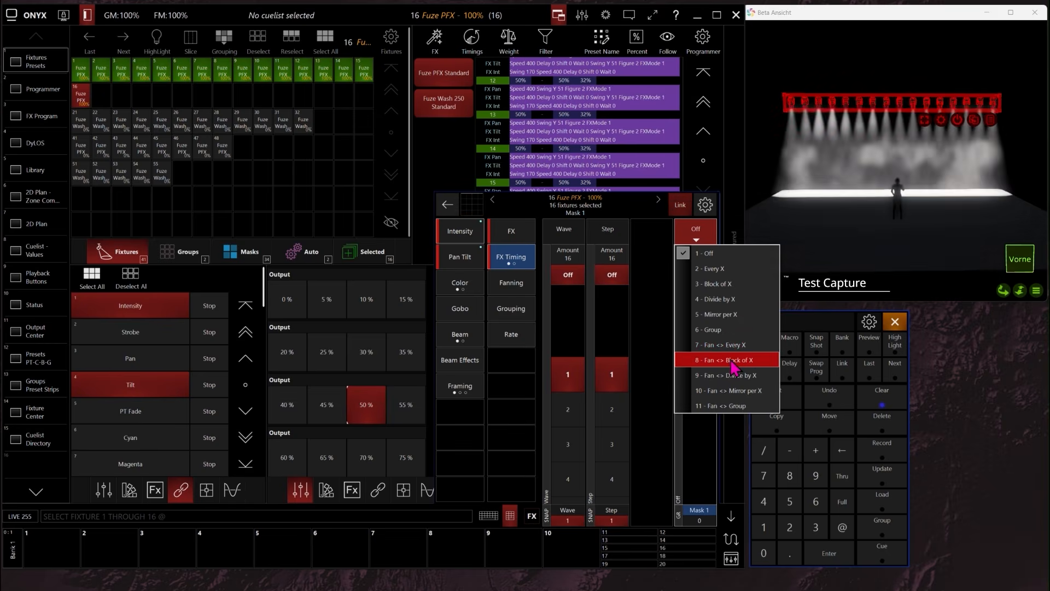
pyautogui.click(731, 364)
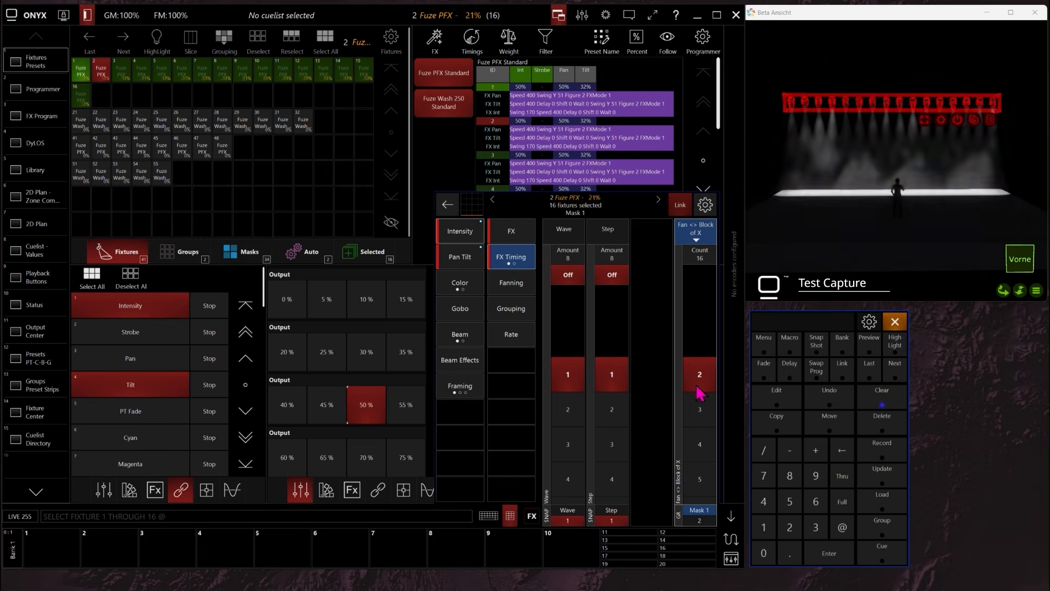
pyautogui.click(571, 265)
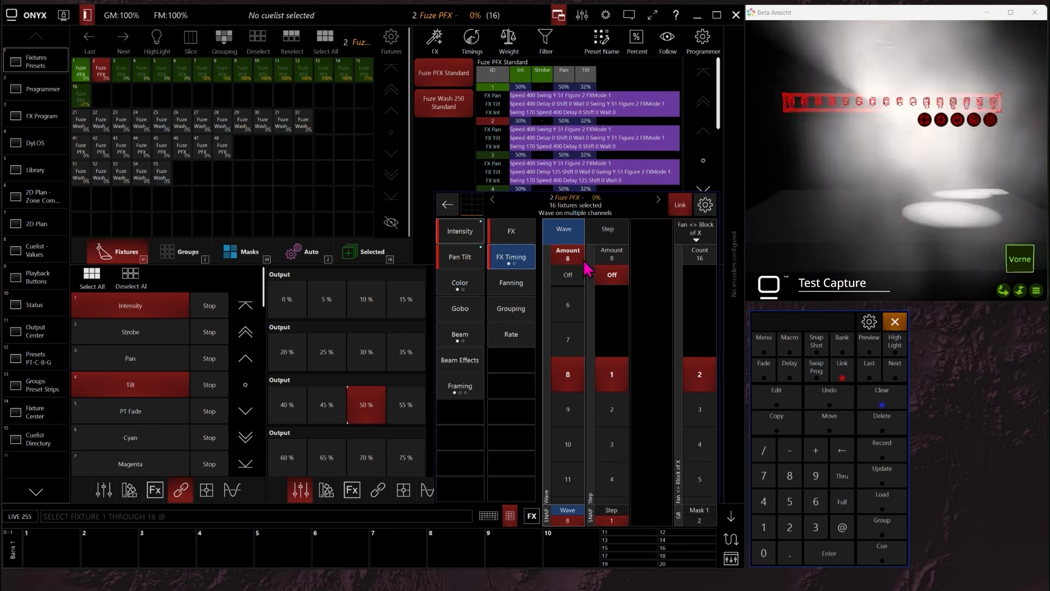
pyautogui.click(568, 275)
# - Try the Fan <> Block of X mask at 4 with a Wave amount of 4, and switch both the mask and Wave off
pyautogui.click(708, 456)
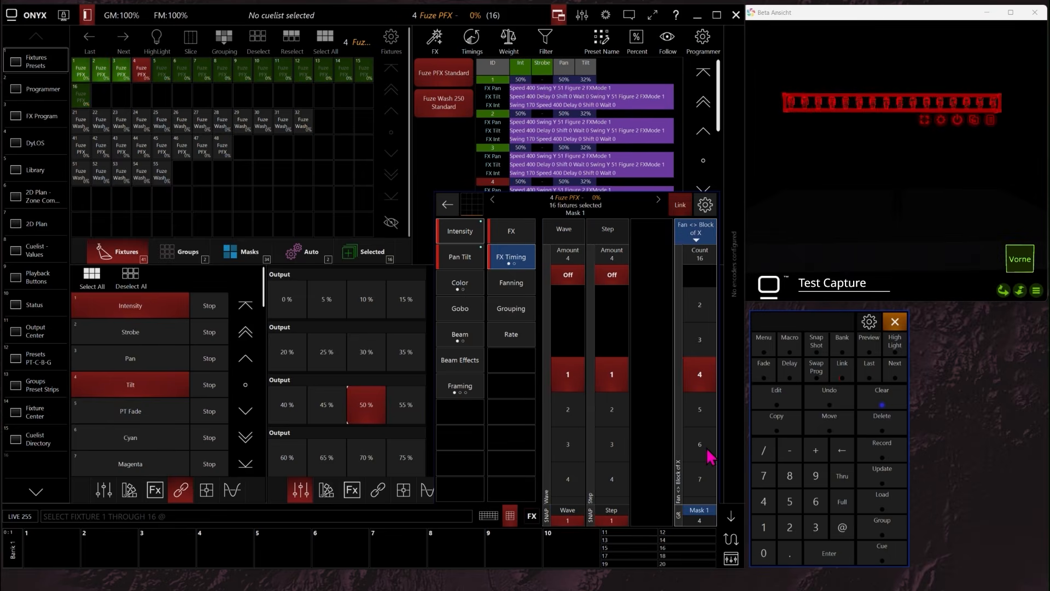
pyautogui.click(567, 254)
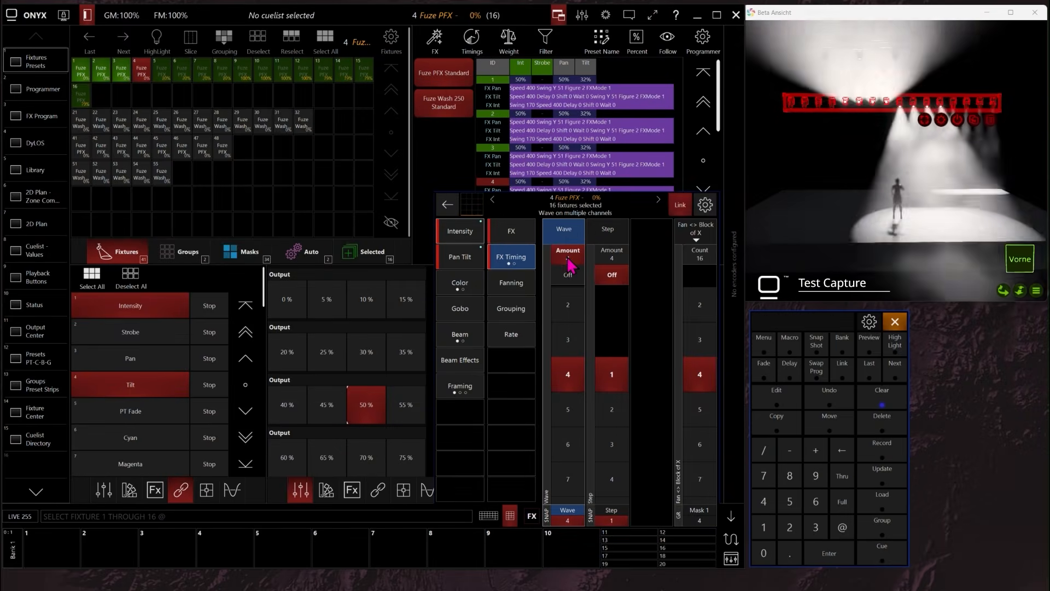
pyautogui.click(693, 234)
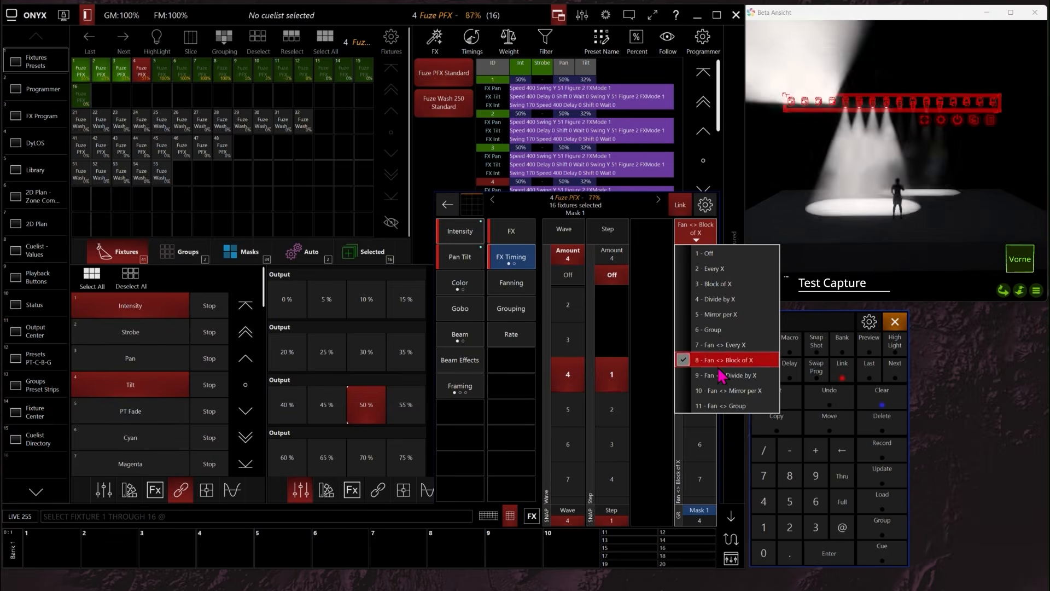
pyautogui.click(711, 253)
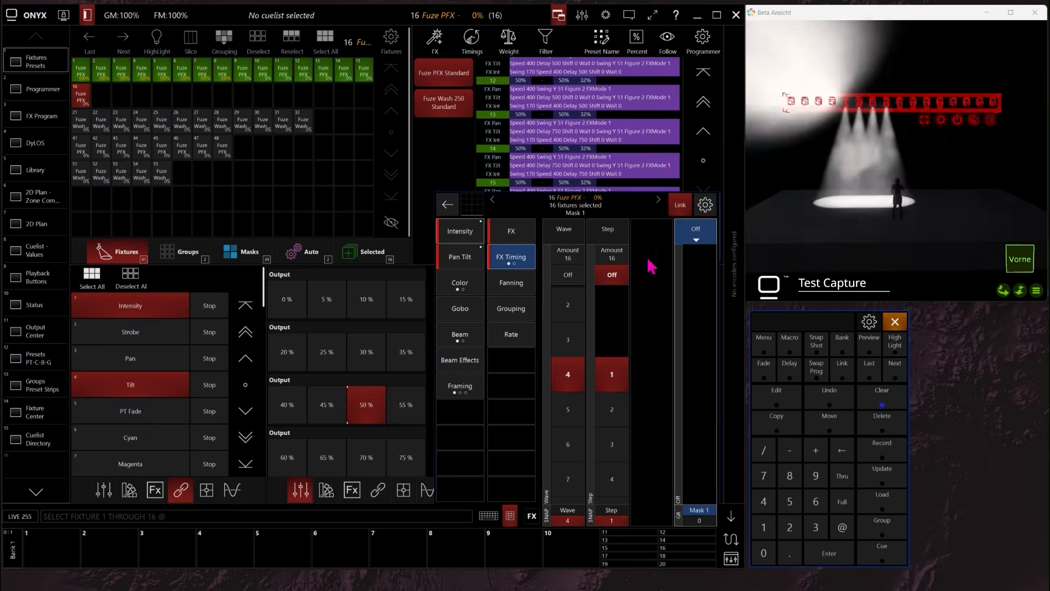
pyautogui.click(567, 275)
# - Set the mask to the regular Block of X at 2 and apply a Wave amount of 2
pyautogui.click(703, 237)
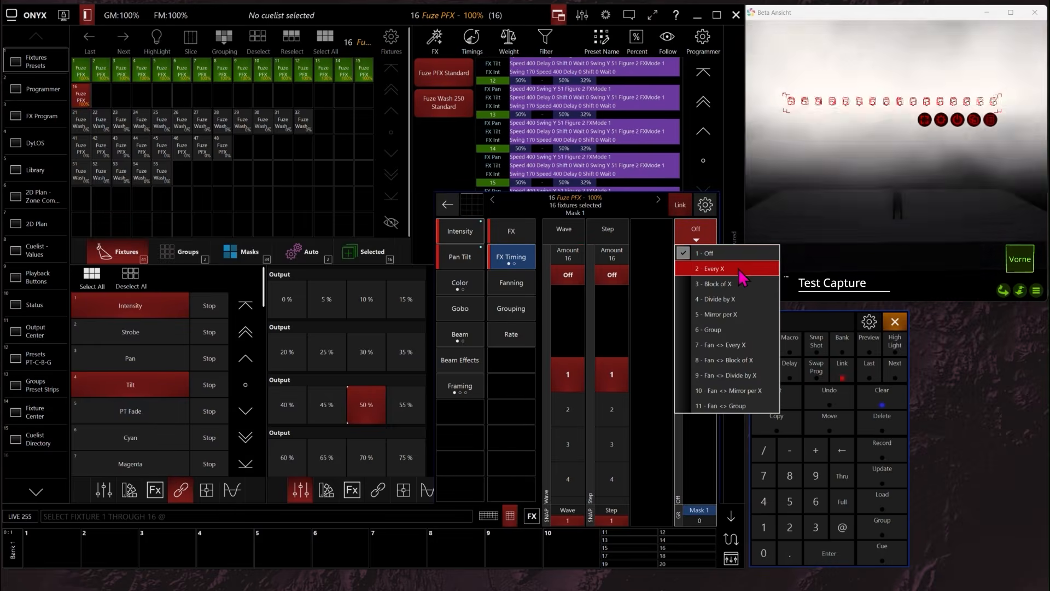
pyautogui.click(741, 289)
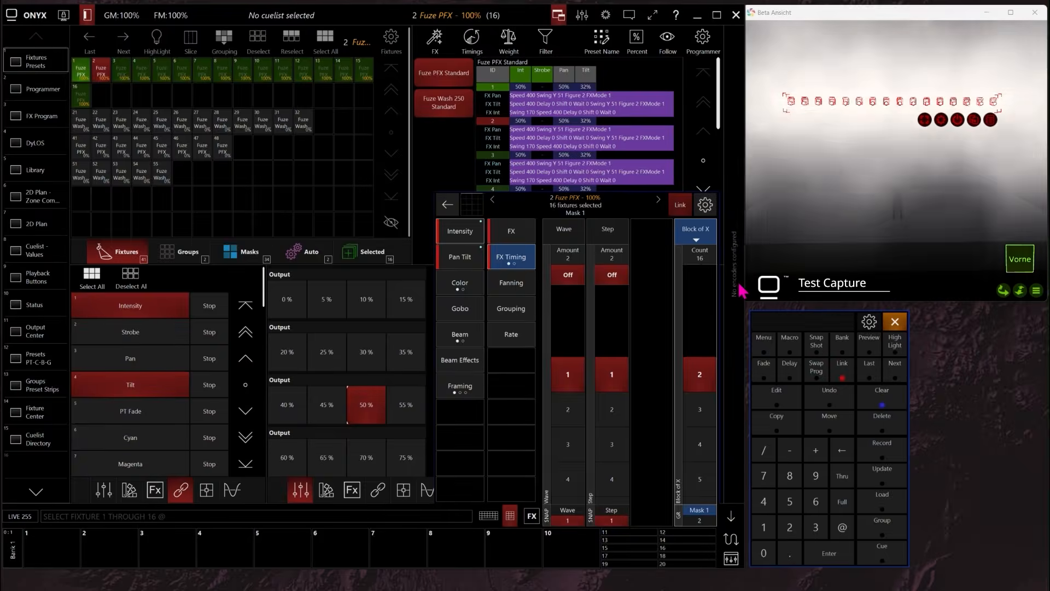
pyautogui.click(569, 266)
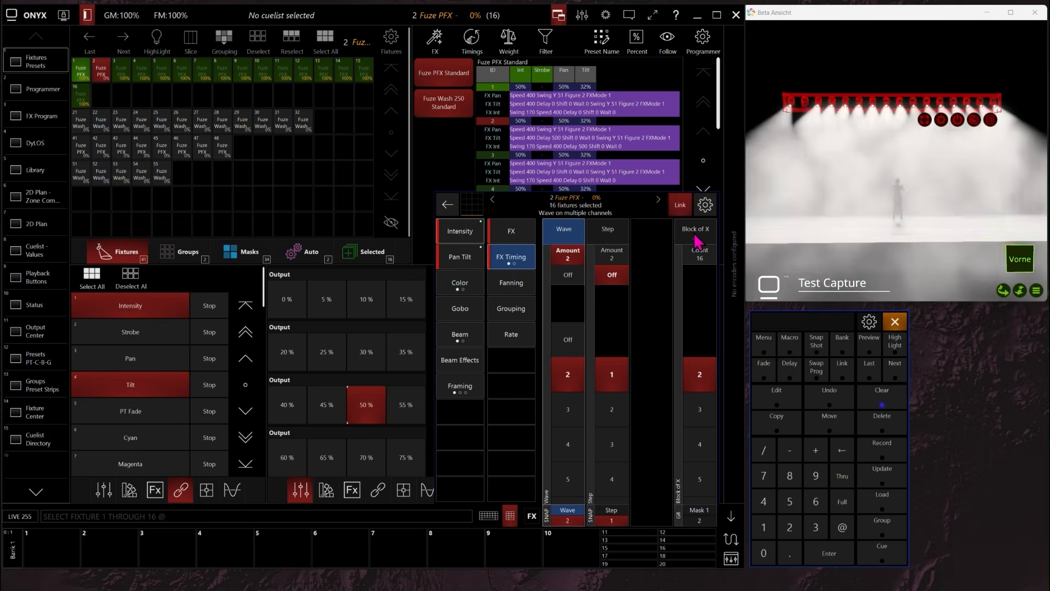
# - Check the block mask in the Grouping editor, close it, and set the FX Timing mask to Off
pyautogui.click(227, 39)
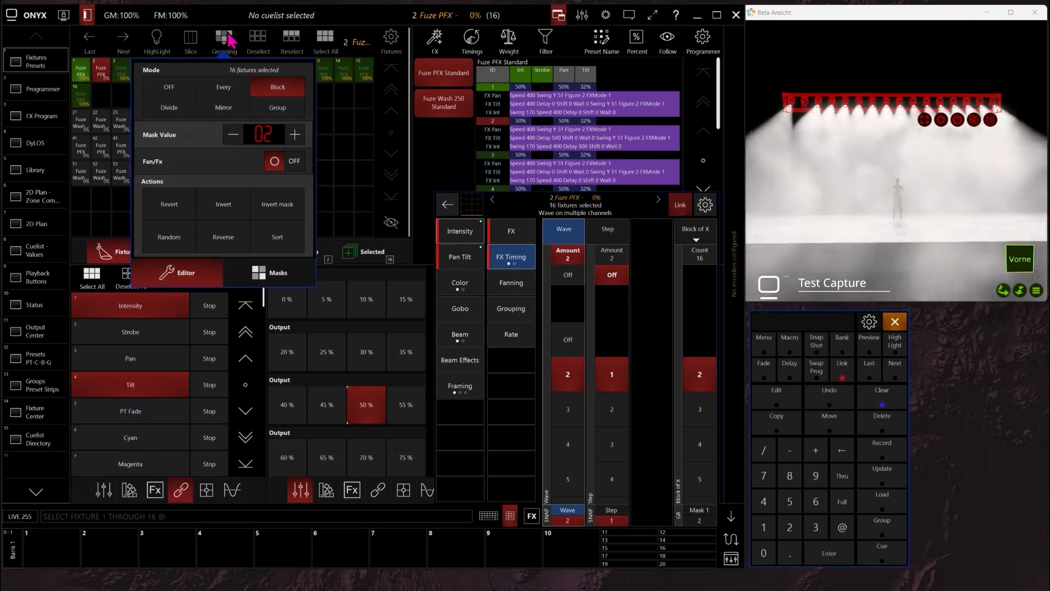
pyautogui.click(227, 38)
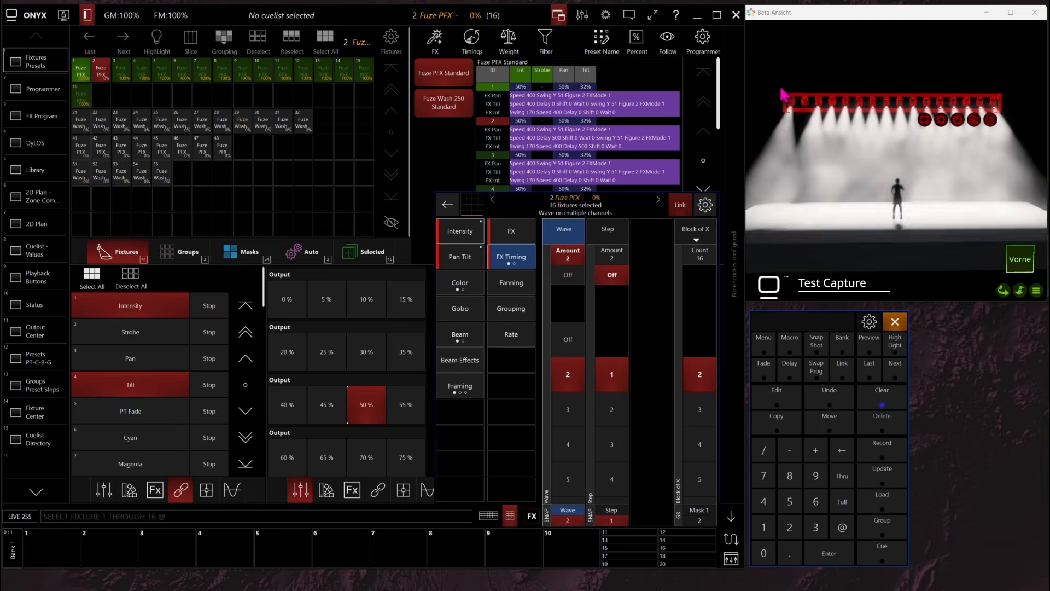
pyautogui.click(690, 241)
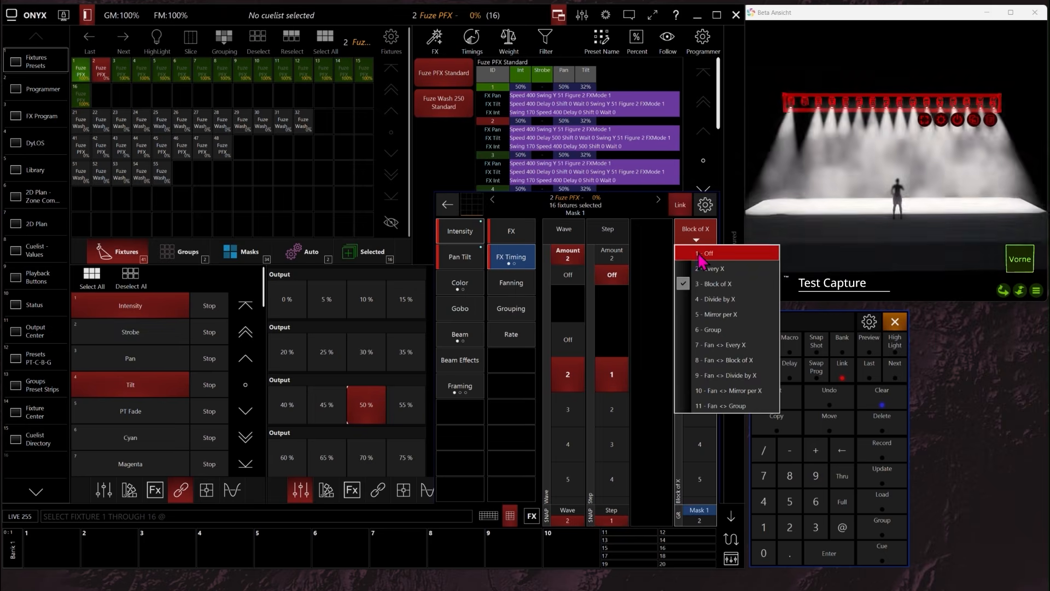
pyautogui.click(706, 253)
# - Turn on the Fan/Fx option in the Grouping editor for the 16 selected fixtures
pyautogui.click(700, 240)
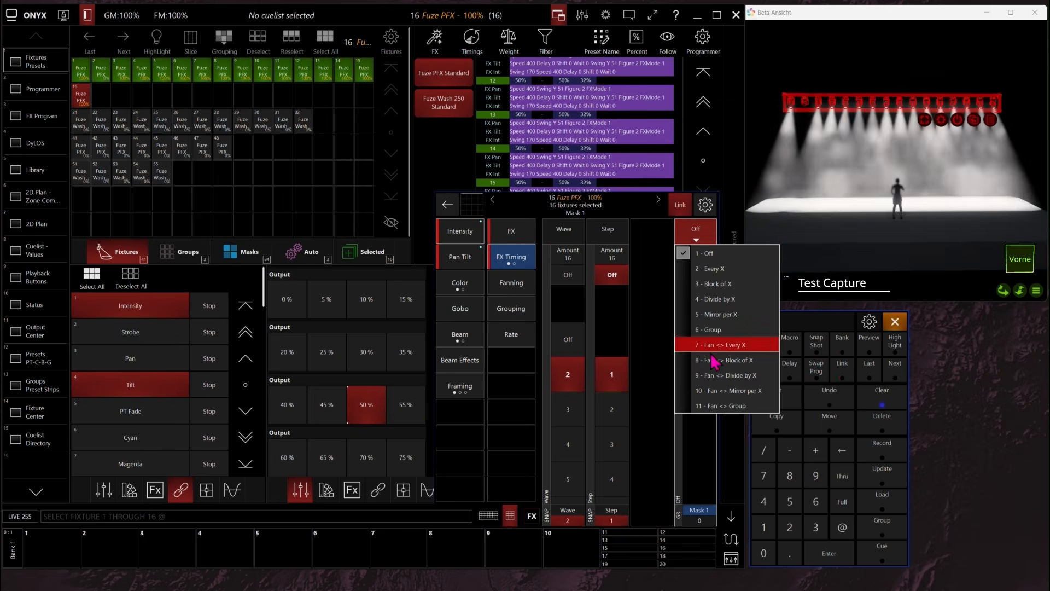
pyautogui.click(678, 236)
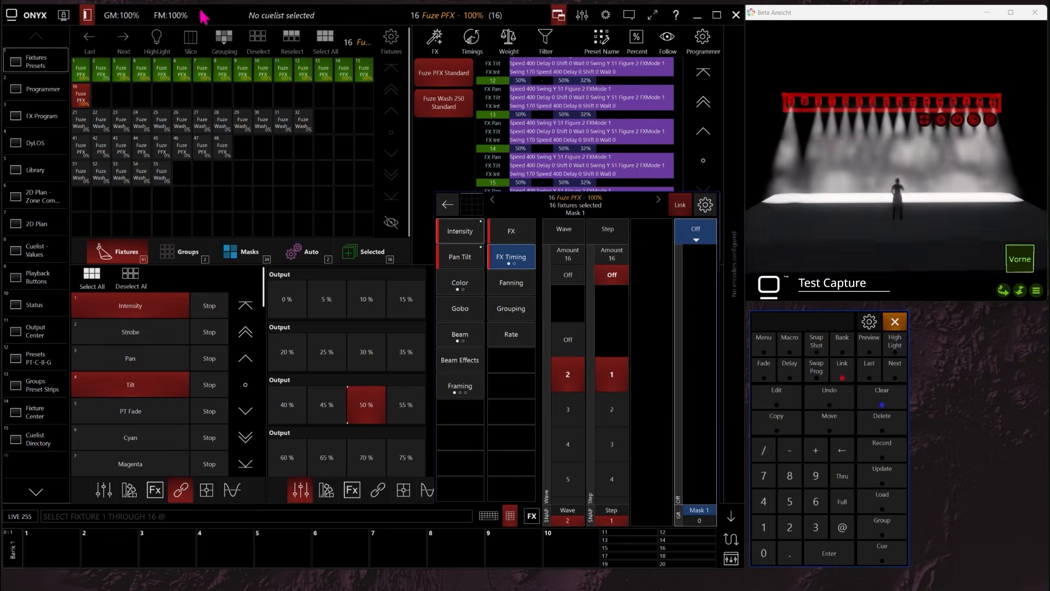
pyautogui.click(224, 38)
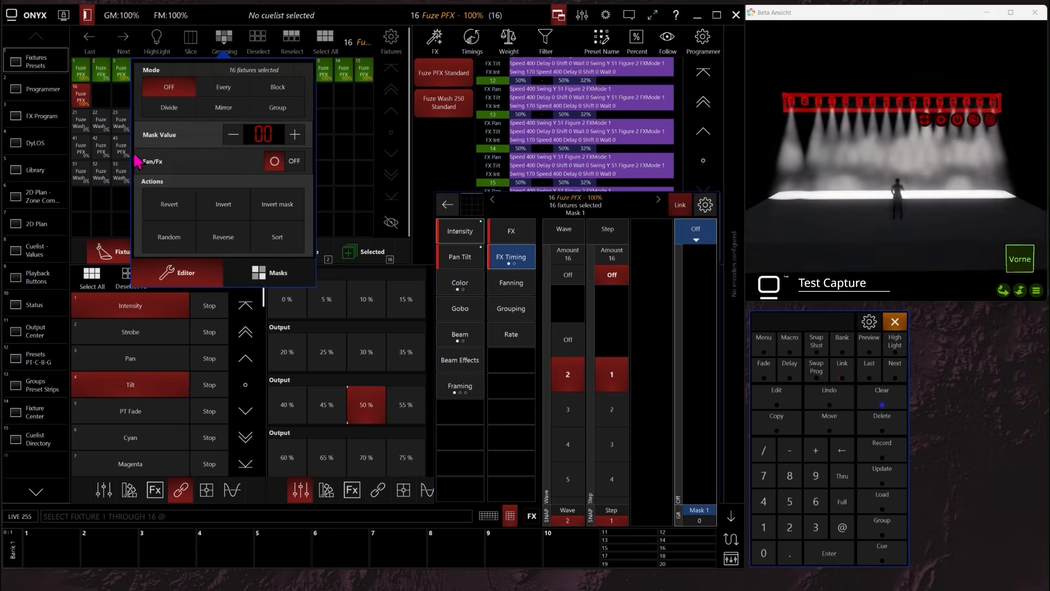
pyautogui.click(282, 163)
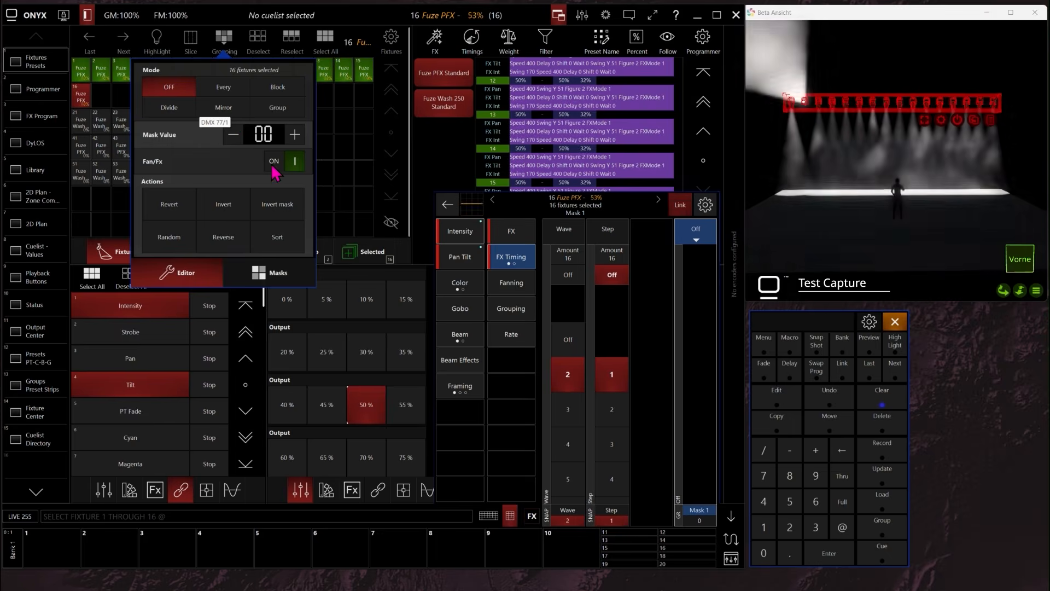
# - Close the Grouping editor, reset the Wave, and try the Fan <> Mirror per X mask at 2 with a Wave amount of 8
pyautogui.click(221, 38)
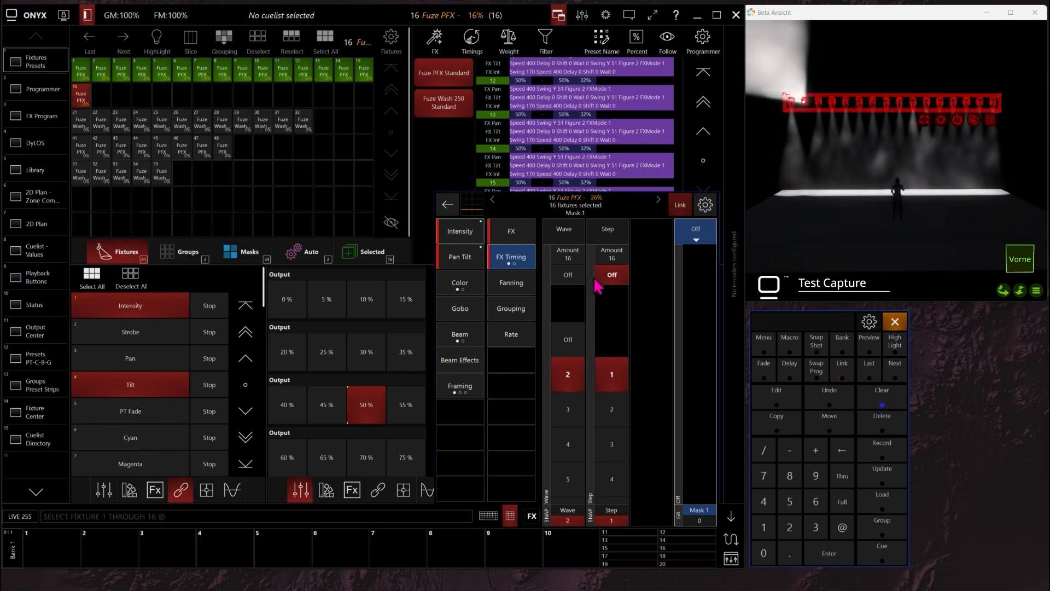
pyautogui.click(570, 277)
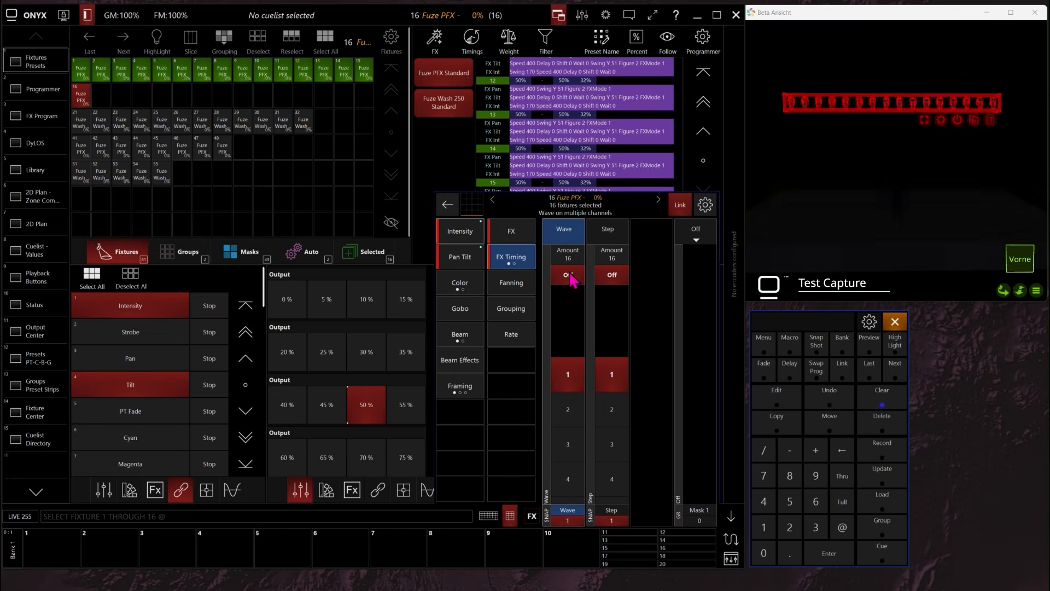
pyautogui.click(695, 231)
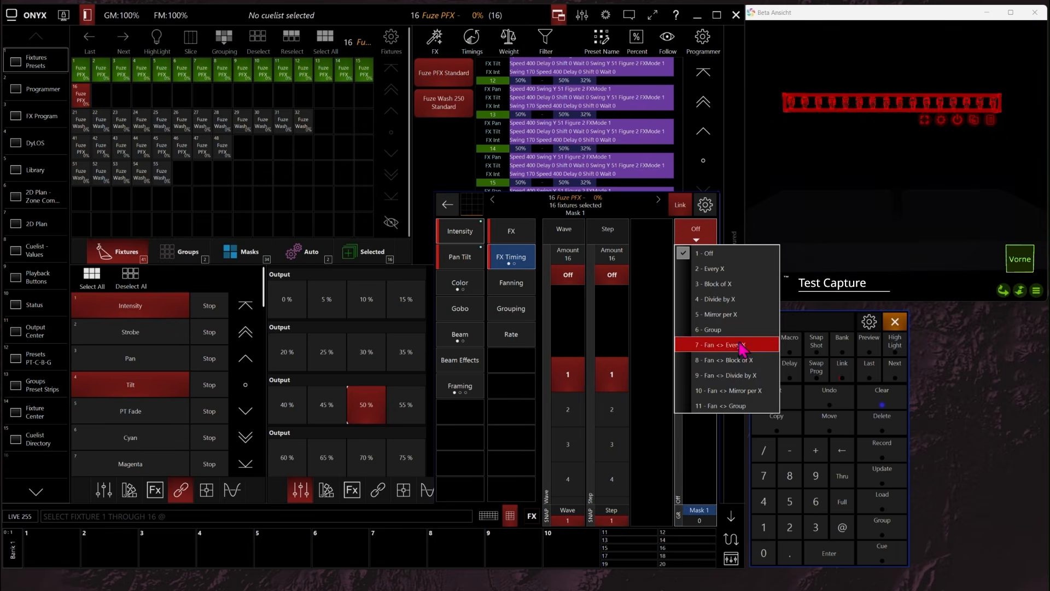
pyautogui.click(747, 392)
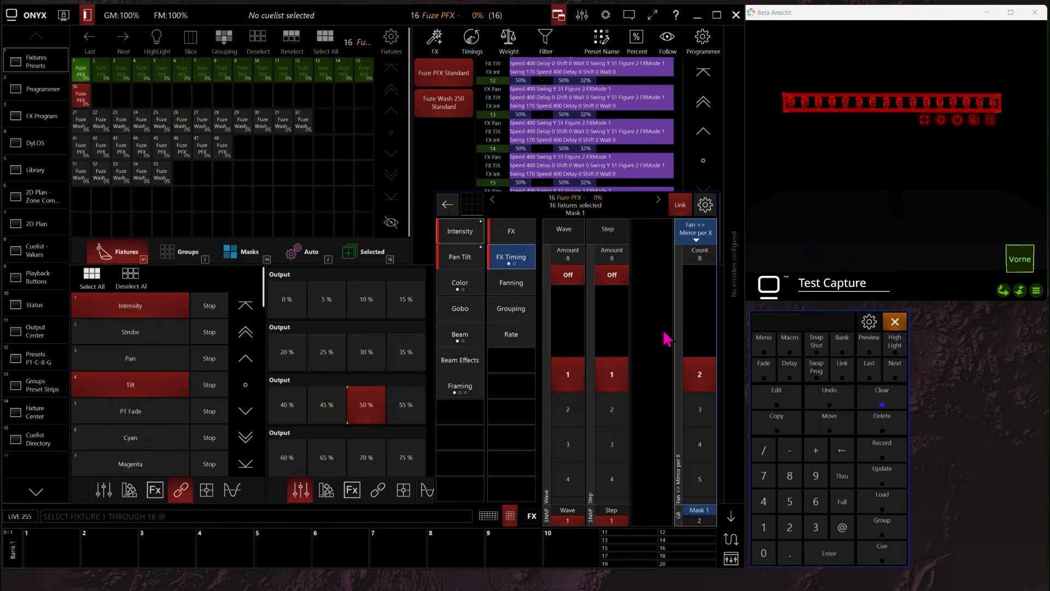
pyautogui.click(567, 261)
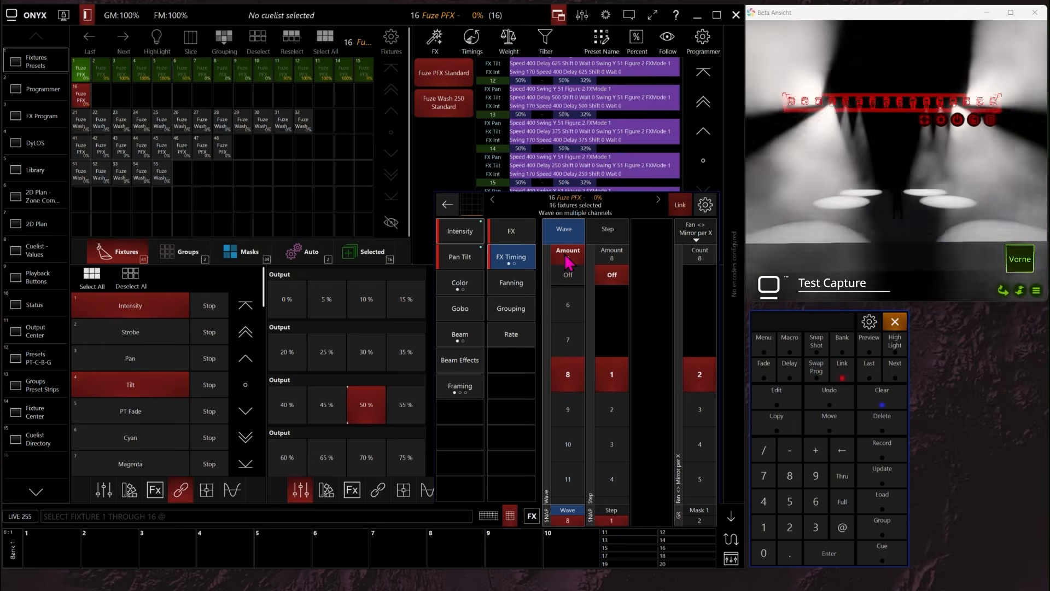
# - Switch off the Wave and the FX Timing mask, and clear the programmer
pyautogui.click(568, 275)
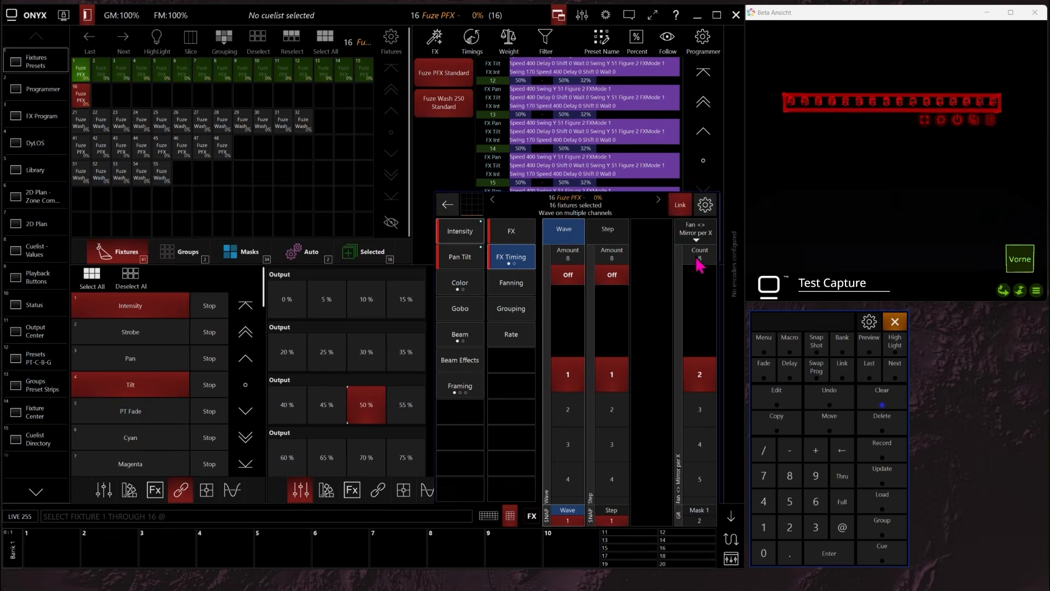
pyautogui.click(702, 241)
pyautogui.click(702, 251)
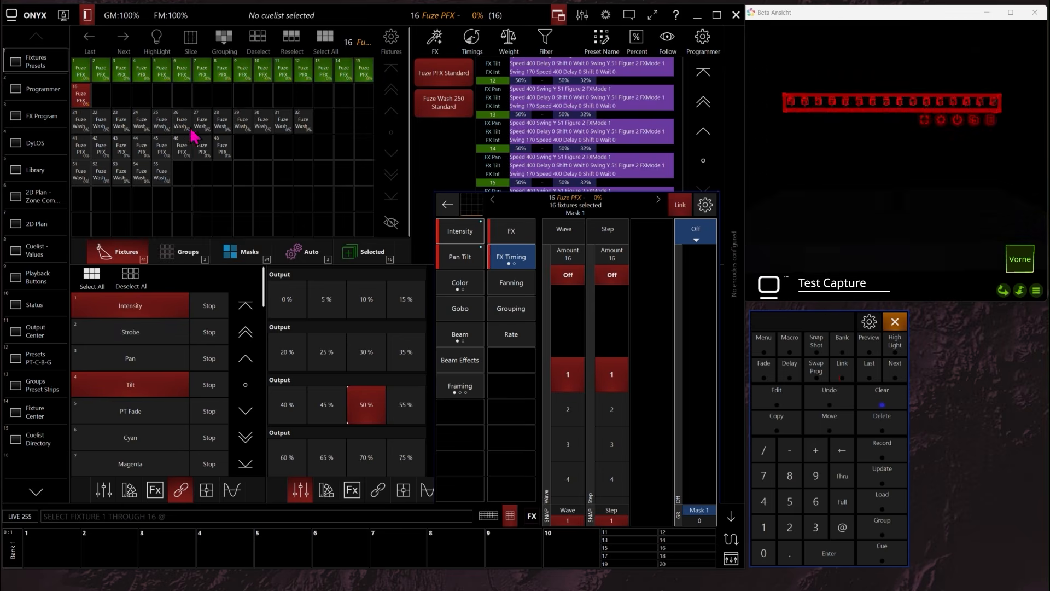
pyautogui.click(882, 389)
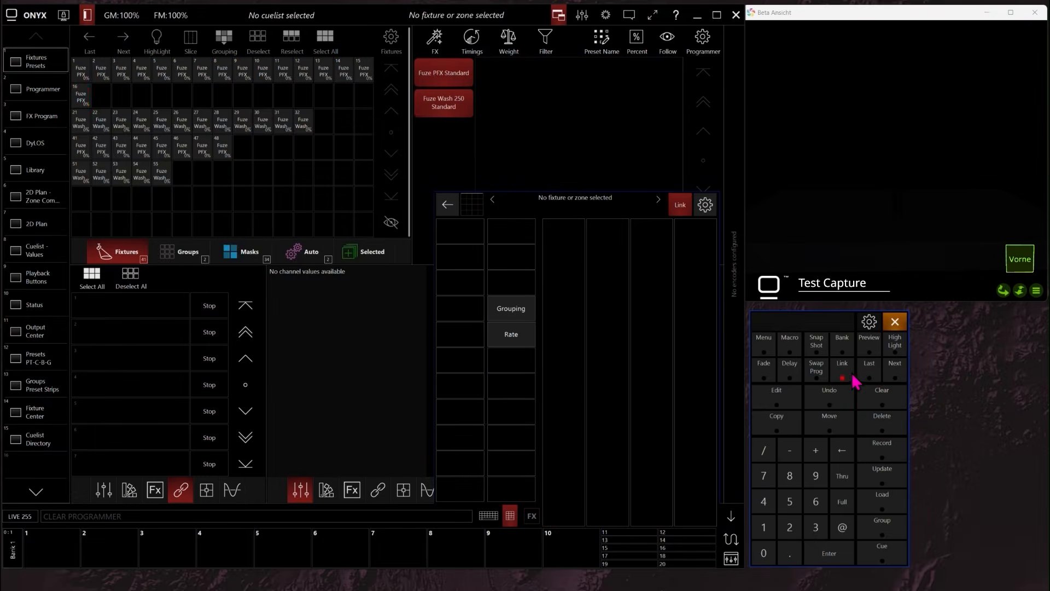
# - Select Fuze PFX fixtures 4 through 12 and set their intensity output to 50%
pyautogui.moveTo(145, 78); pyautogui.dragTo(305, 74)
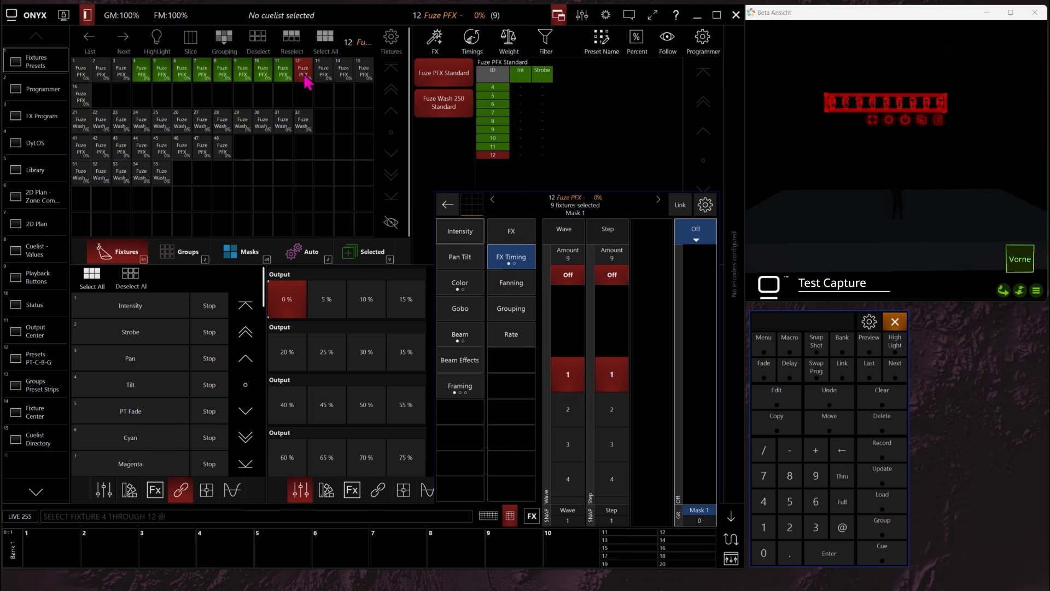
pyautogui.click(468, 235)
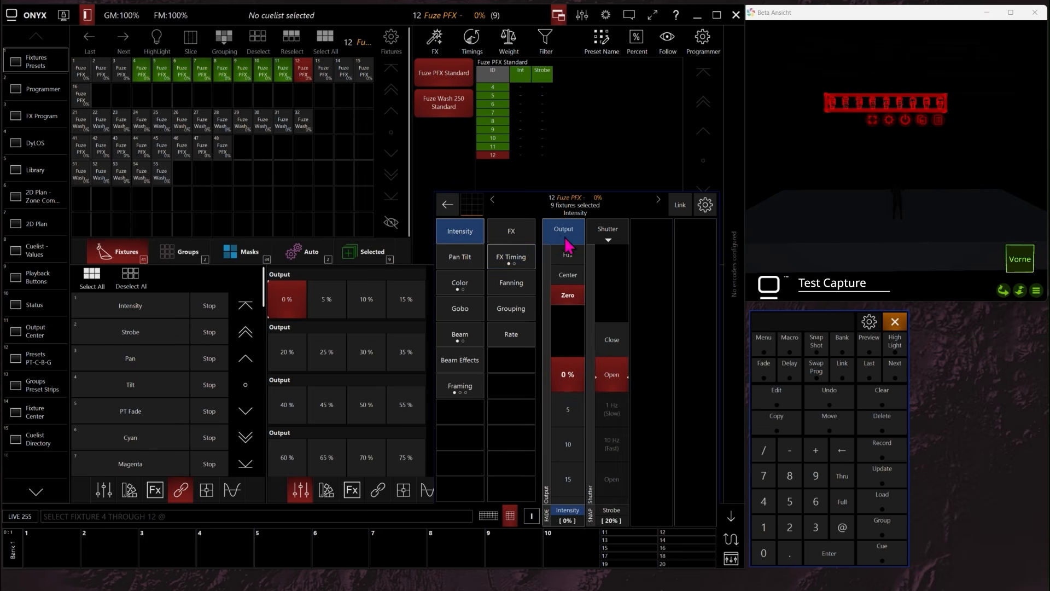
pyautogui.click(568, 254)
pyautogui.click(568, 274)
# - Add an intensity effect to the selected fixtures with maximum Swing and a Speed of 40%
pyautogui.click(511, 231)
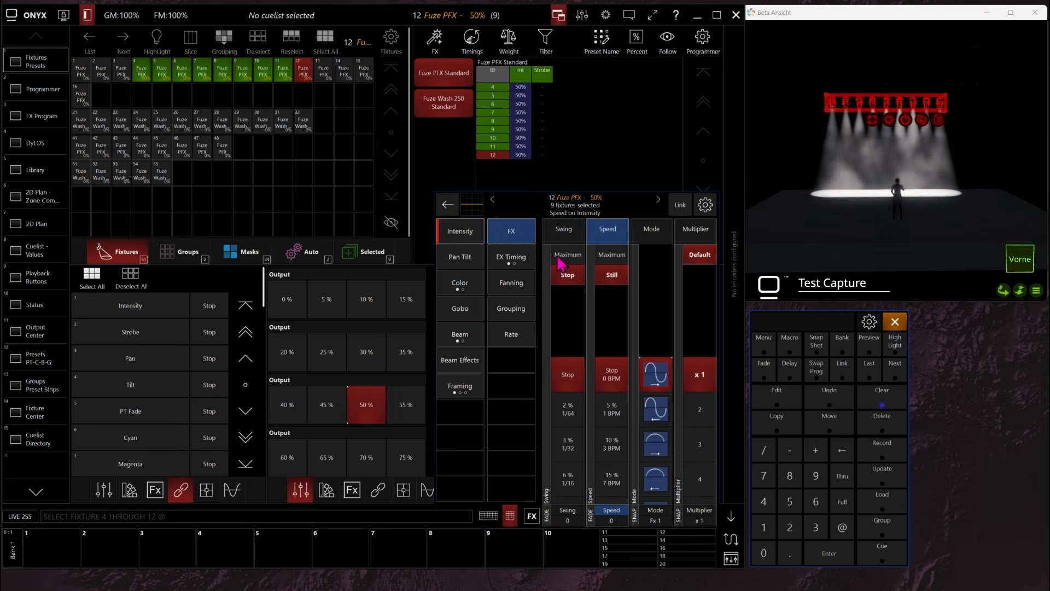
pyautogui.click(567, 255)
pyautogui.click(611, 479)
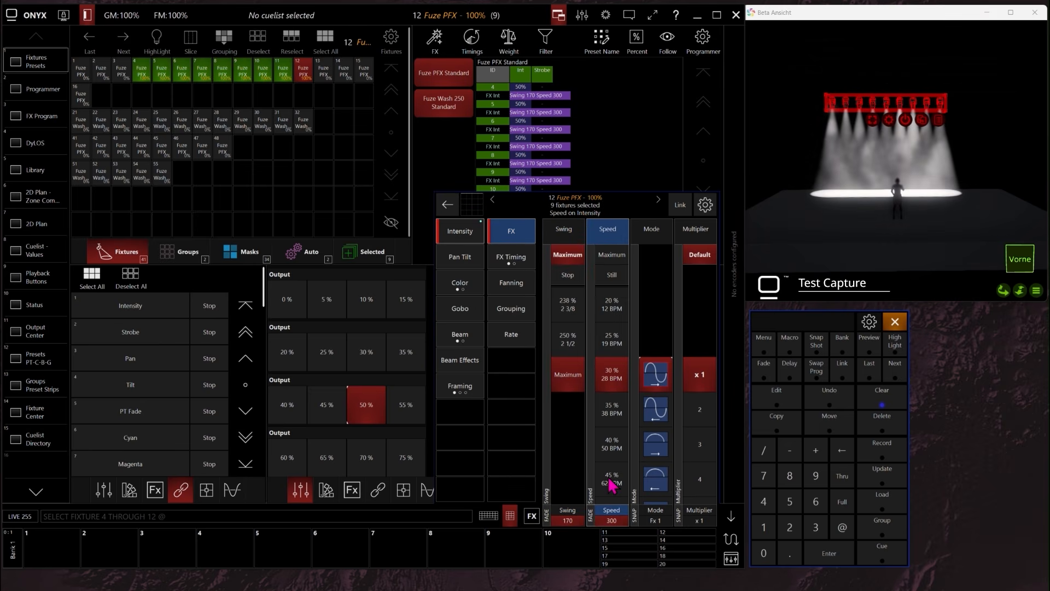
pyautogui.click(612, 444)
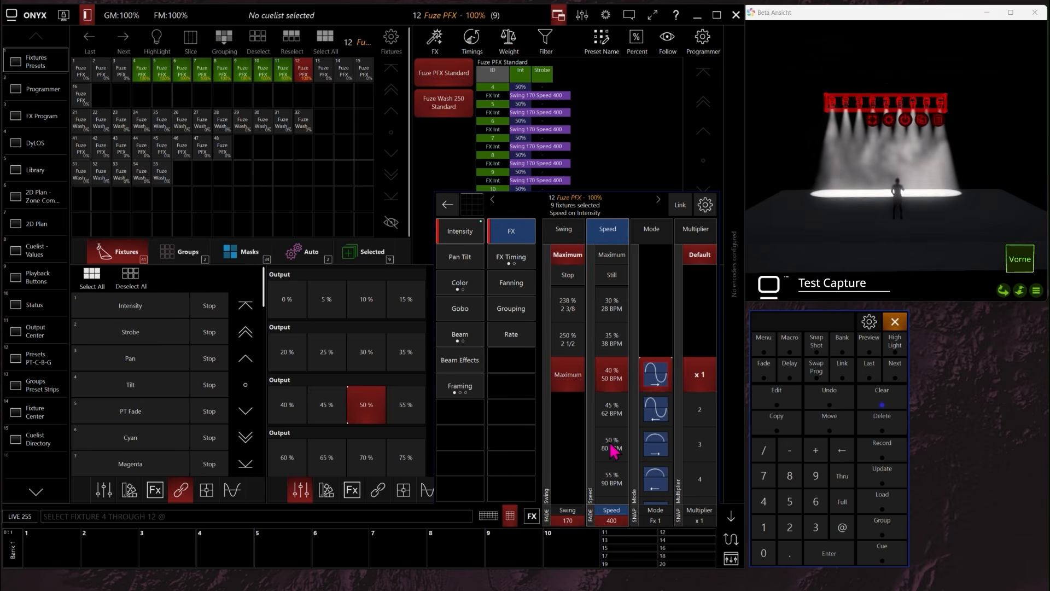
# - Add a tilt effect with Swing Tilt at 52, Speed at 40% and the circle Figure 2
pyautogui.click(469, 259)
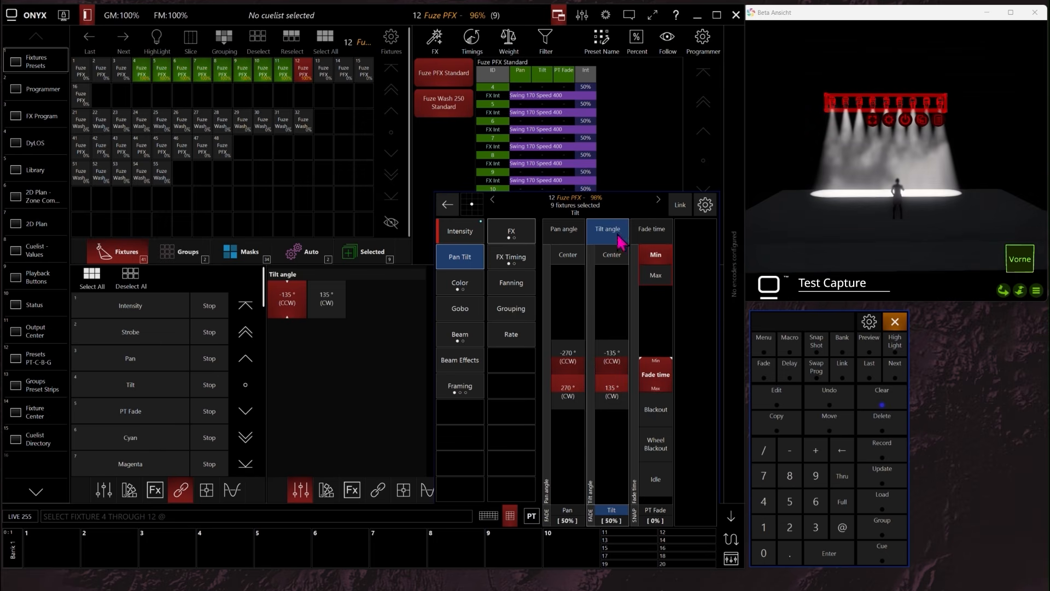
pyautogui.click(510, 231)
pyautogui.moveTo(614, 450); pyautogui.dragTo(614, 254)
pyautogui.click(644, 479)
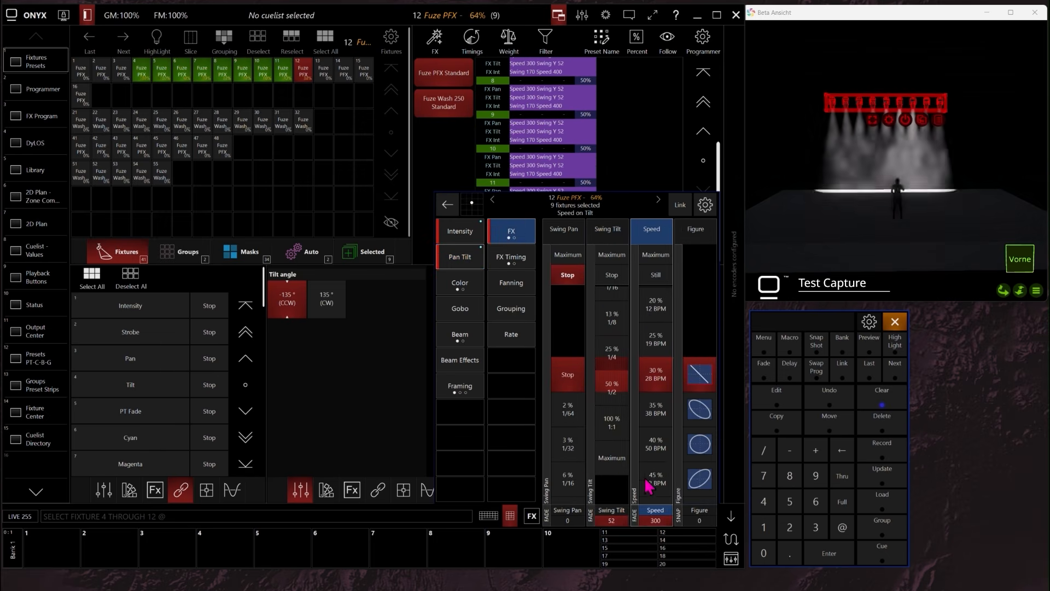
pyautogui.click(701, 441)
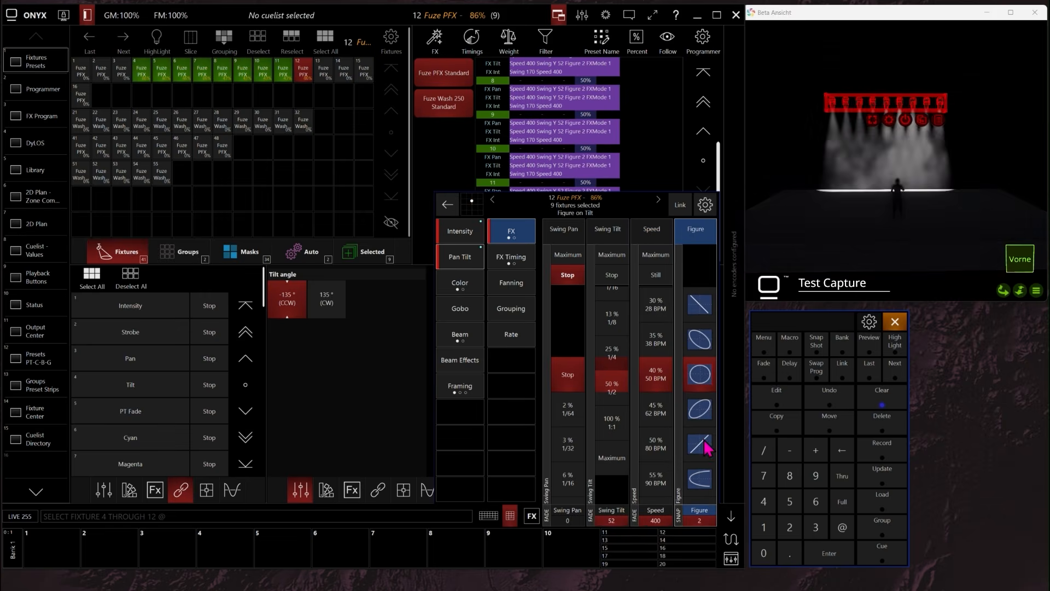
# - Set the selected fixtures' base tilt angle to 34%
pyautogui.click(457, 257)
pyautogui.moveTo(612, 388); pyautogui.dragTo(613, 401)
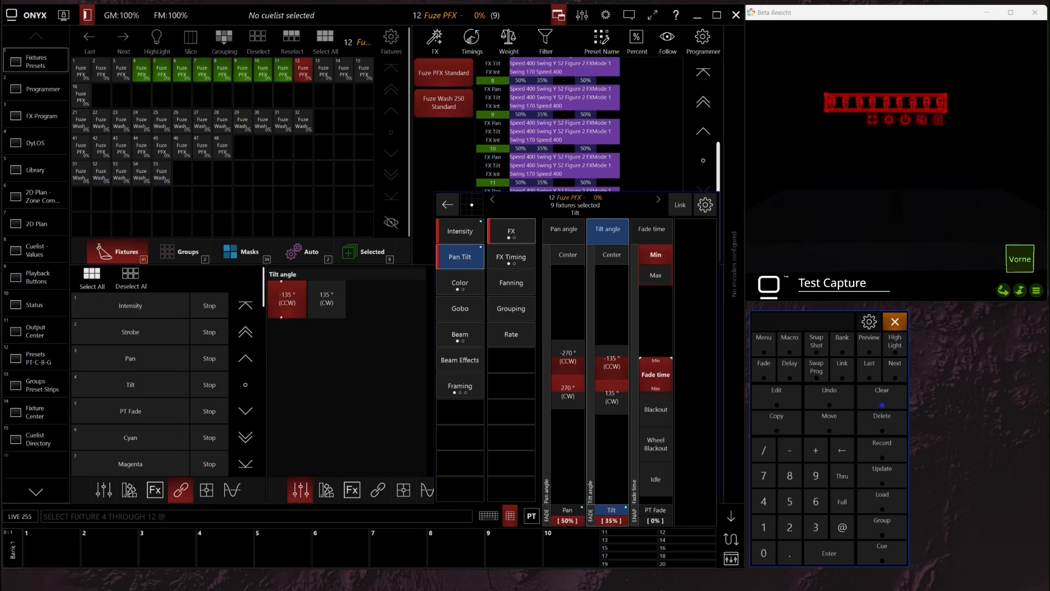
pyautogui.scroll(-1, 611, 383)
# - Link the Intensity and Tilt channels and apply a Wave amount of 9 in FX Timing
pyautogui.click(130, 304)
pyautogui.click(159, 386)
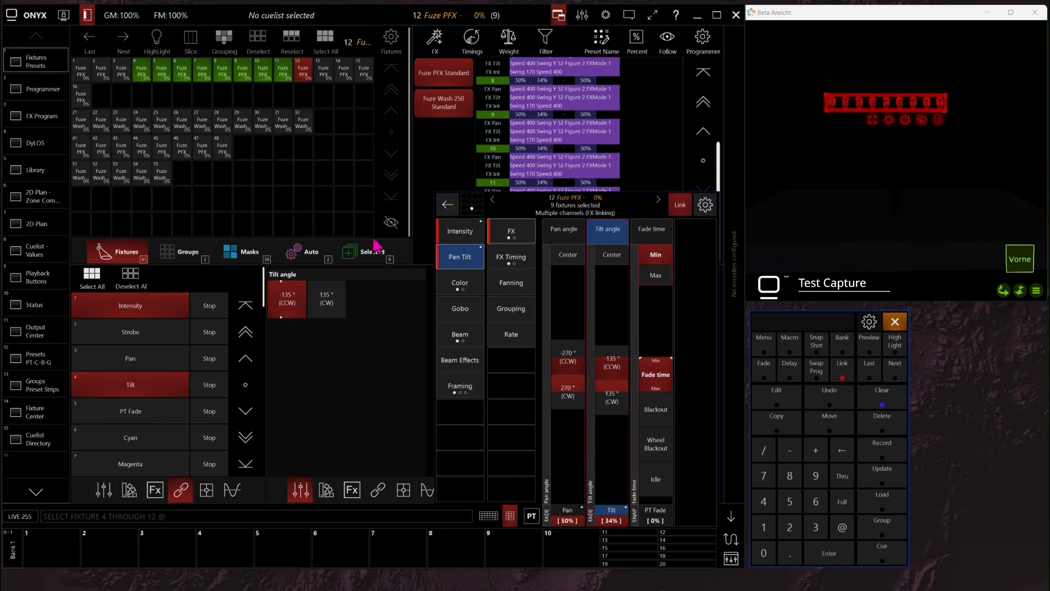
pyautogui.click(511, 257)
pyautogui.click(569, 254)
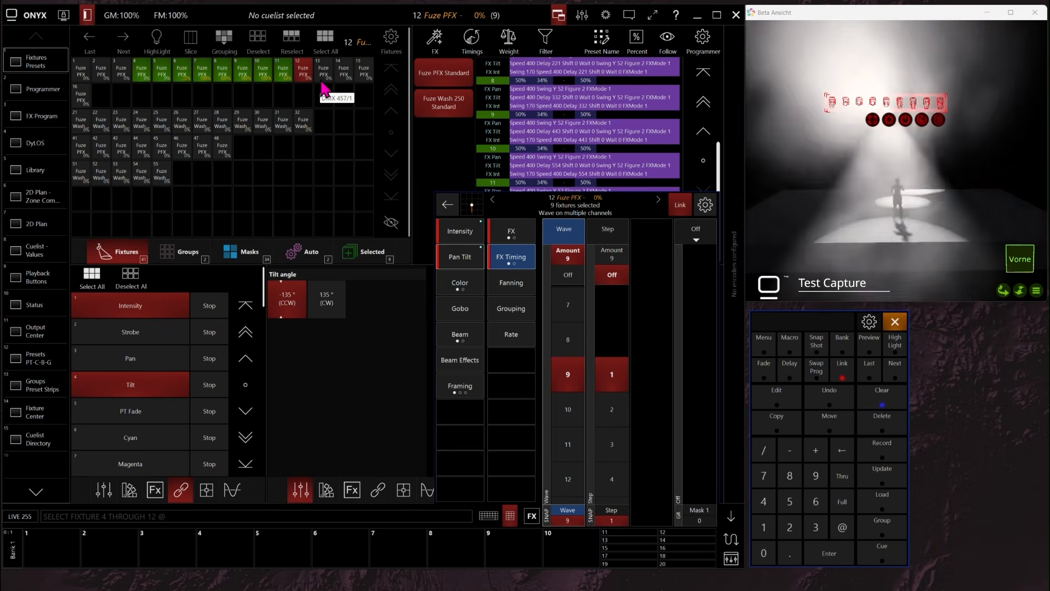
# - Reset the Wave and try the Fan <> Block of X mask at 2 with a Wave amount of 5
pyautogui.click(564, 277)
pyautogui.click(695, 233)
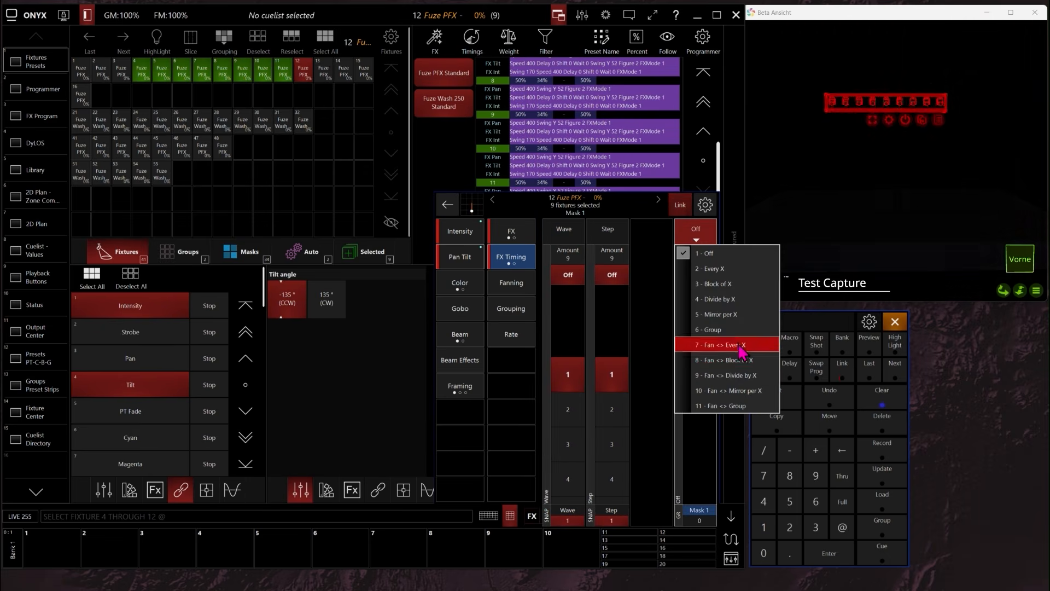
pyautogui.click(756, 361)
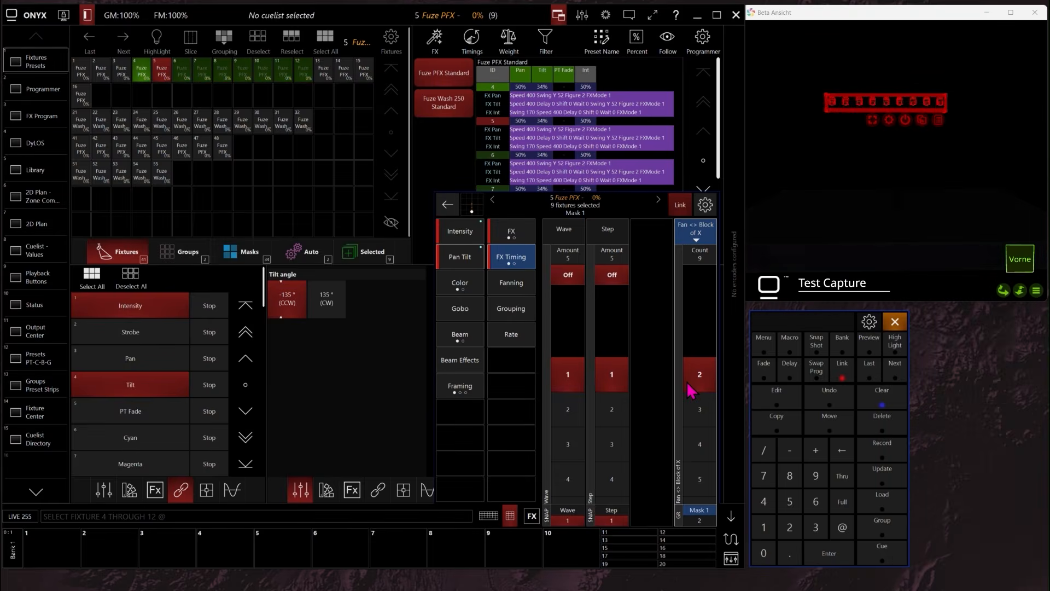
pyautogui.click(572, 261)
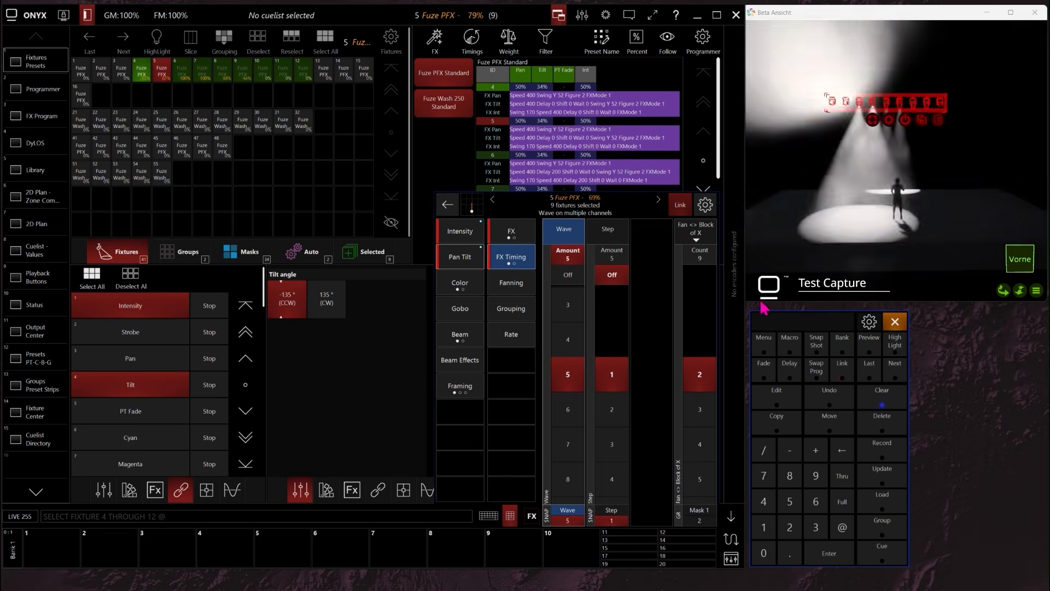
# - Replace the block mask with Fan <> Mirror per X at 2 and apply a Wave amount of 5
pyautogui.click(568, 275)
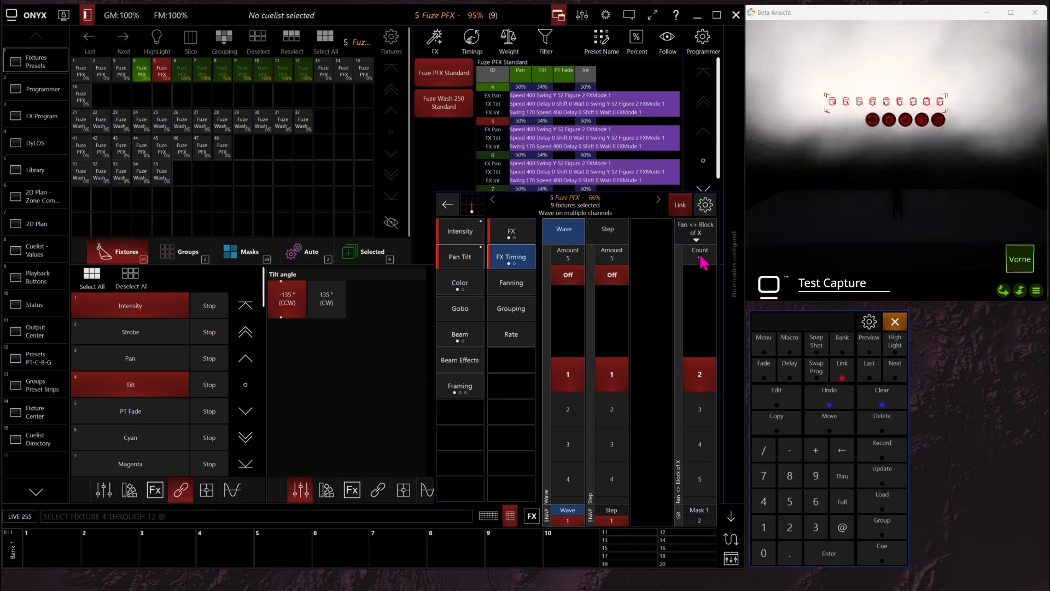
pyautogui.click(700, 254)
pyautogui.click(701, 239)
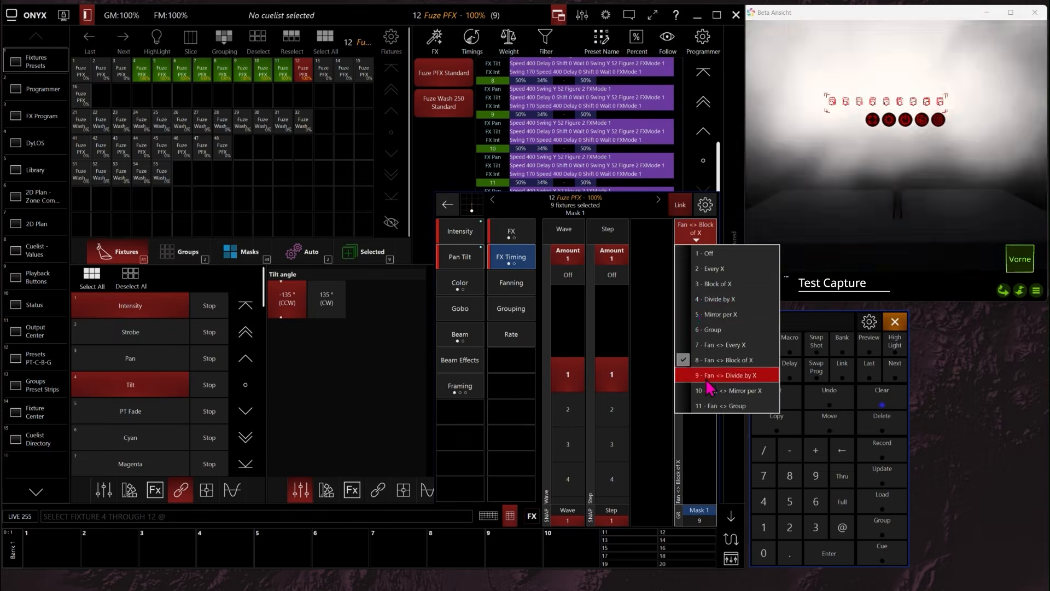
pyautogui.click(732, 399)
pyautogui.click(576, 261)
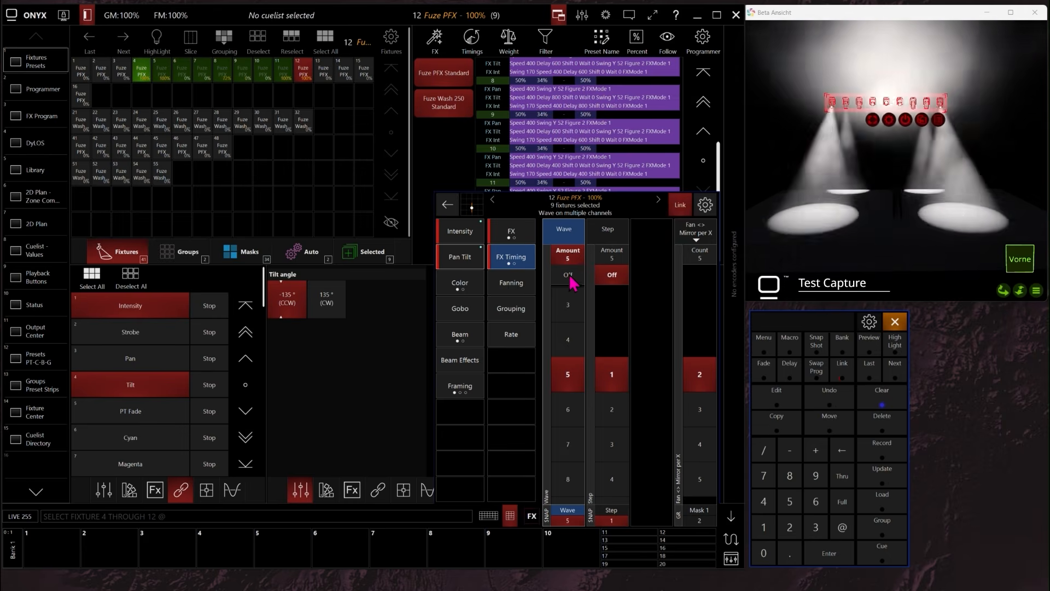
pyautogui.click(568, 275)
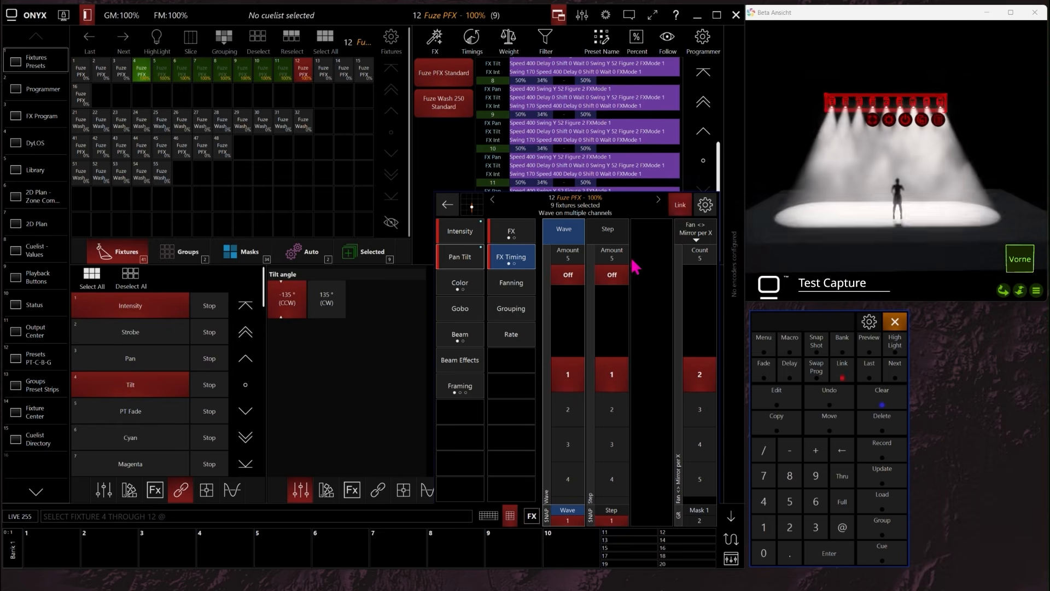
pyautogui.click(696, 230)
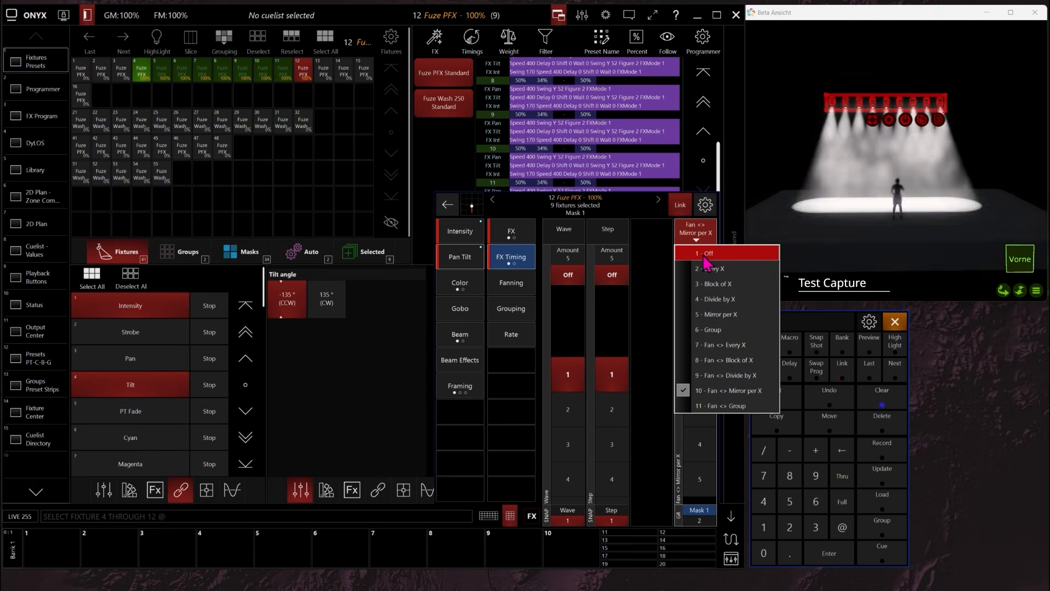
pyautogui.click(569, 260)
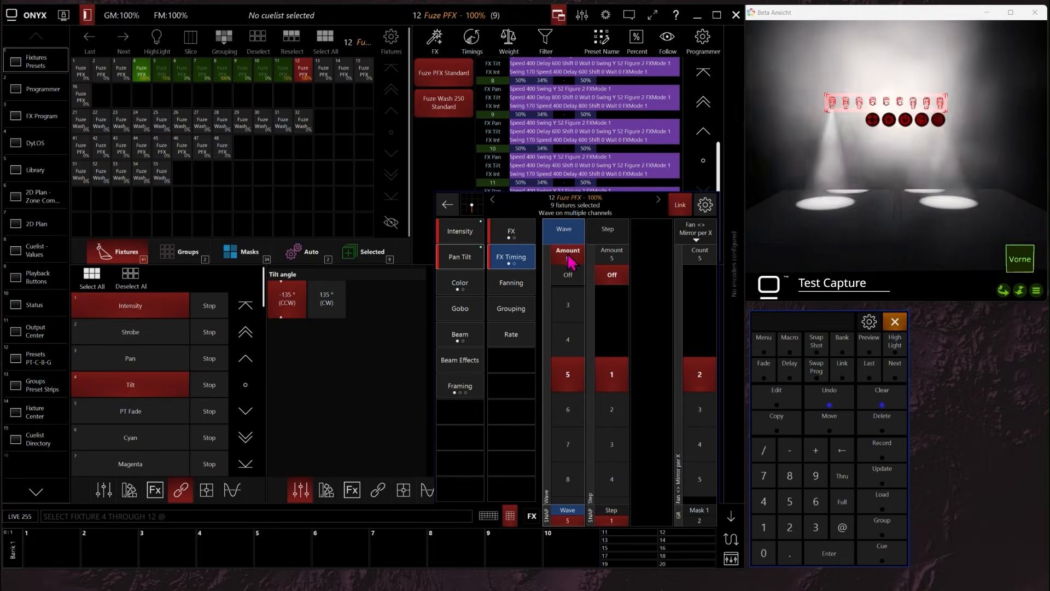
# - Unlink the Intensity and Tilt channels and set the tilt effect's Swing Tilt to 29
pyautogui.click(461, 257)
pyautogui.click(514, 234)
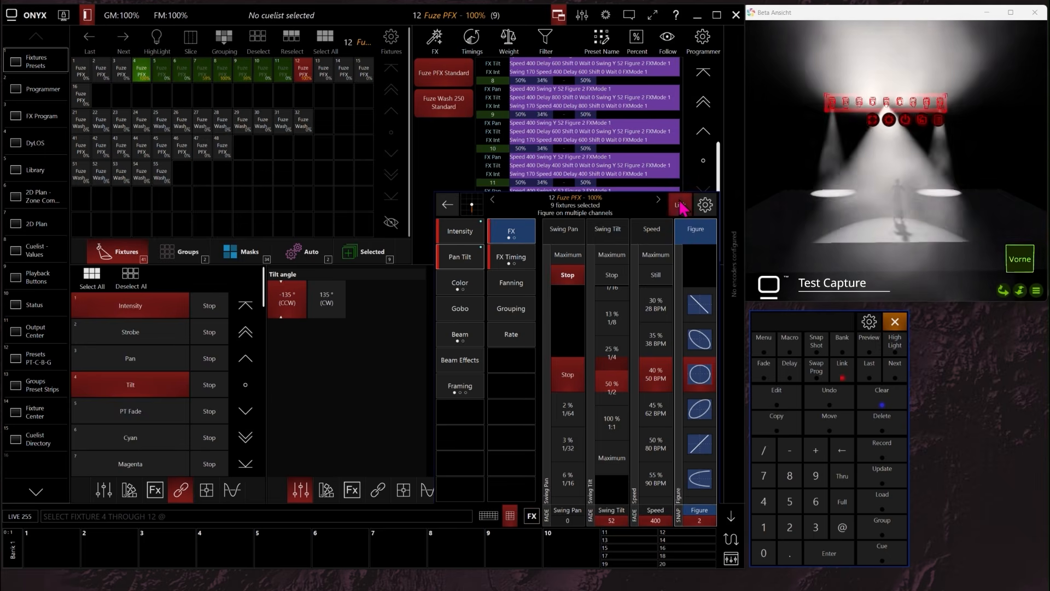
pyautogui.click(680, 205)
pyautogui.click(612, 358)
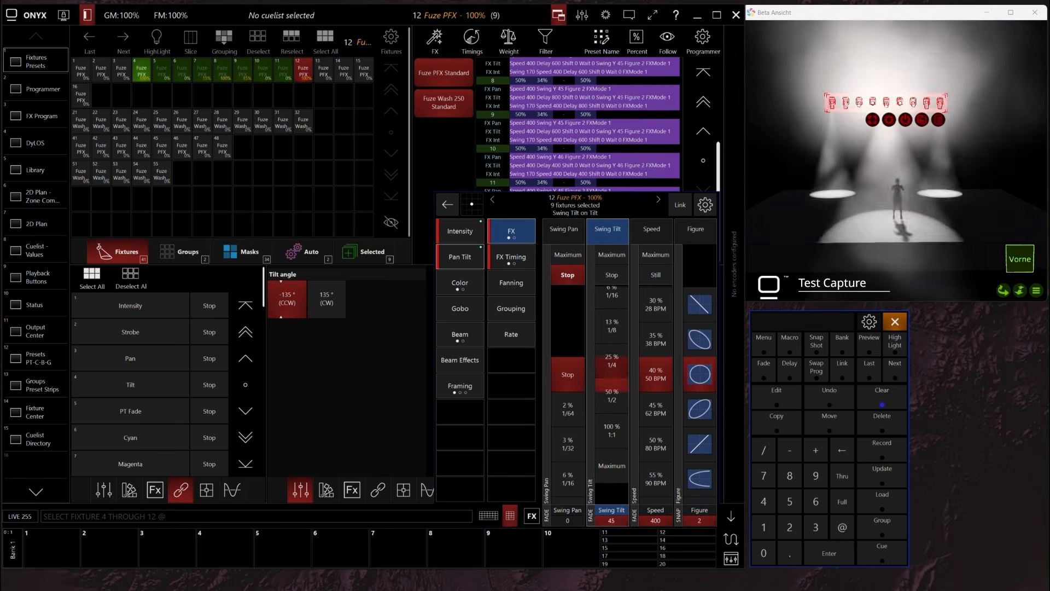
pyautogui.moveTo(612, 371)
pyautogui.mouseDown()
pyautogui.moveTo(612, 363)
pyautogui.moveTo(612, 382)
pyautogui.mouseUp()
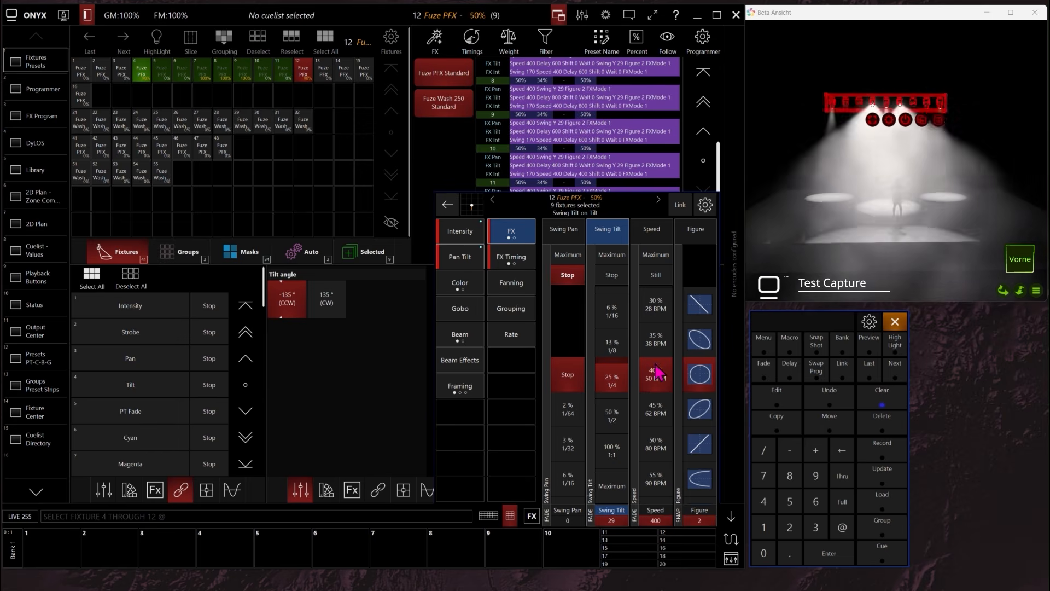
# - Set the intensity effect's Mode to Fx 2
pyautogui.click(466, 234)
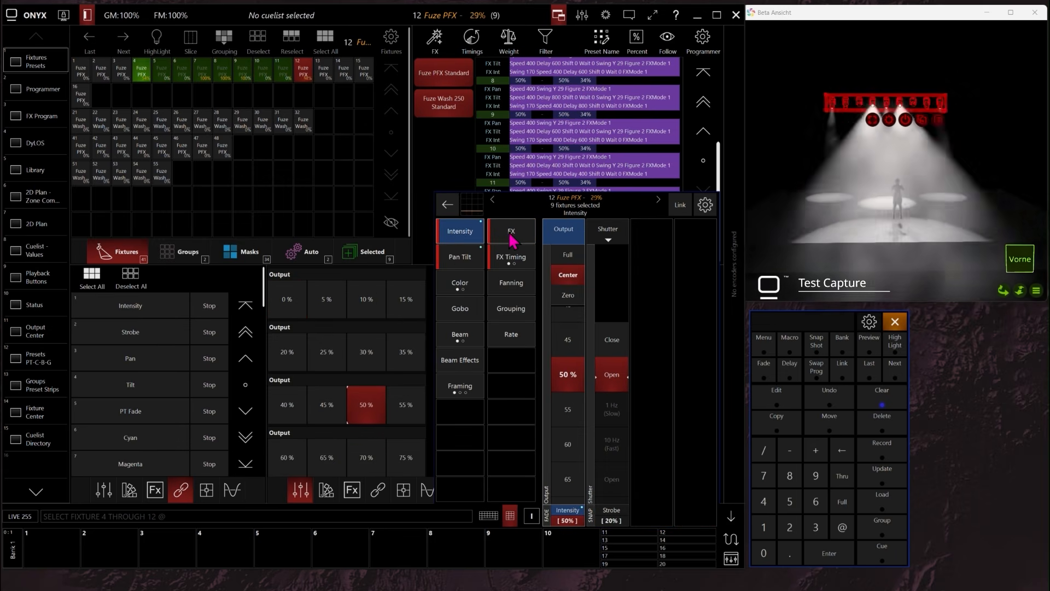
pyautogui.click(511, 232)
pyautogui.click(656, 410)
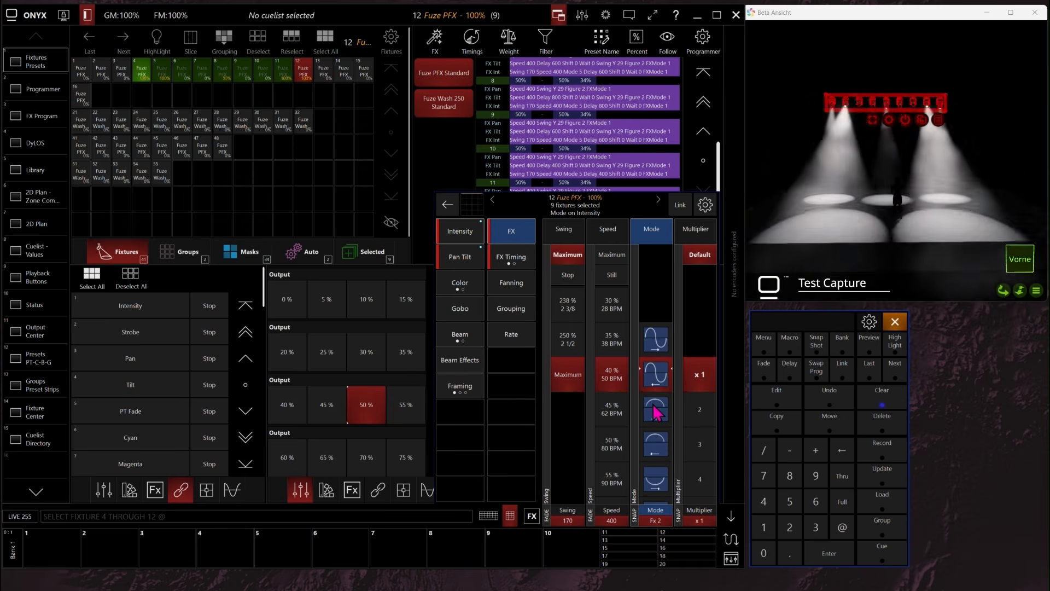
# - Link Intensity and Tilt again, try their shared effect Speed at 50%, and set it to 30%
pyautogui.click(146, 308)
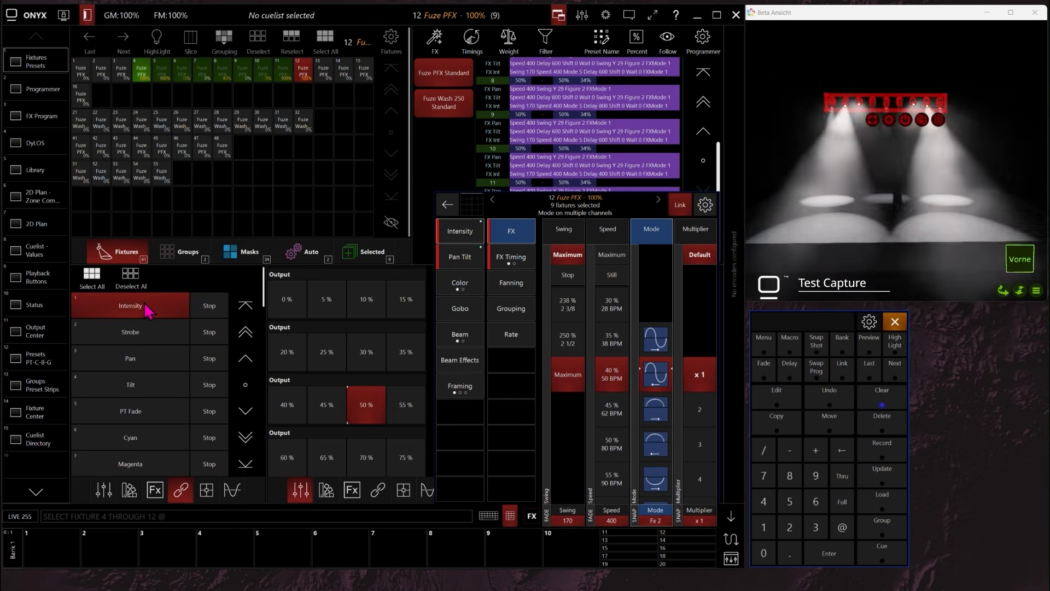
pyautogui.click(149, 388)
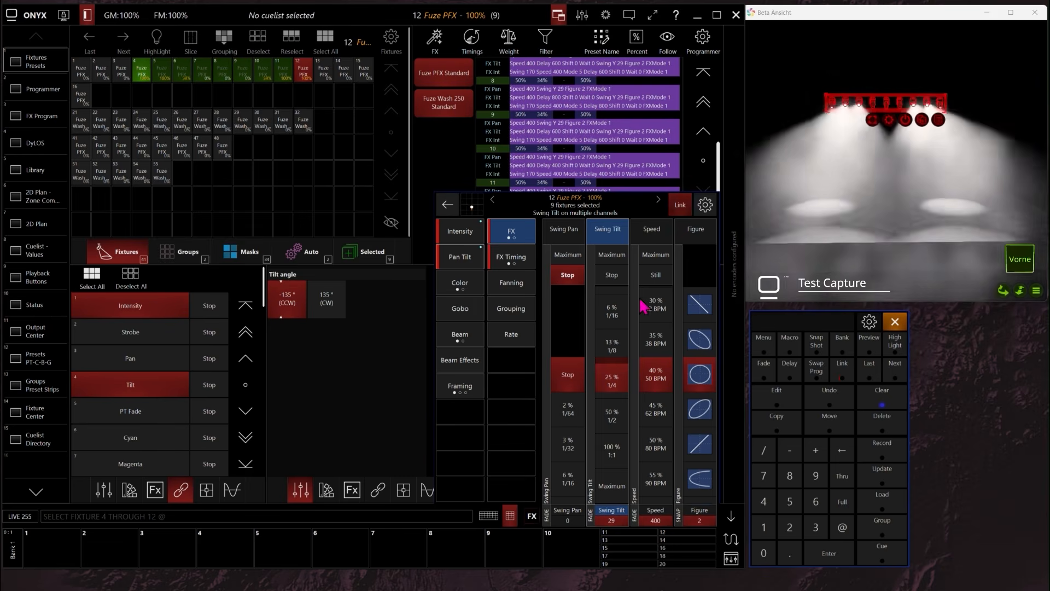
pyautogui.click(660, 446)
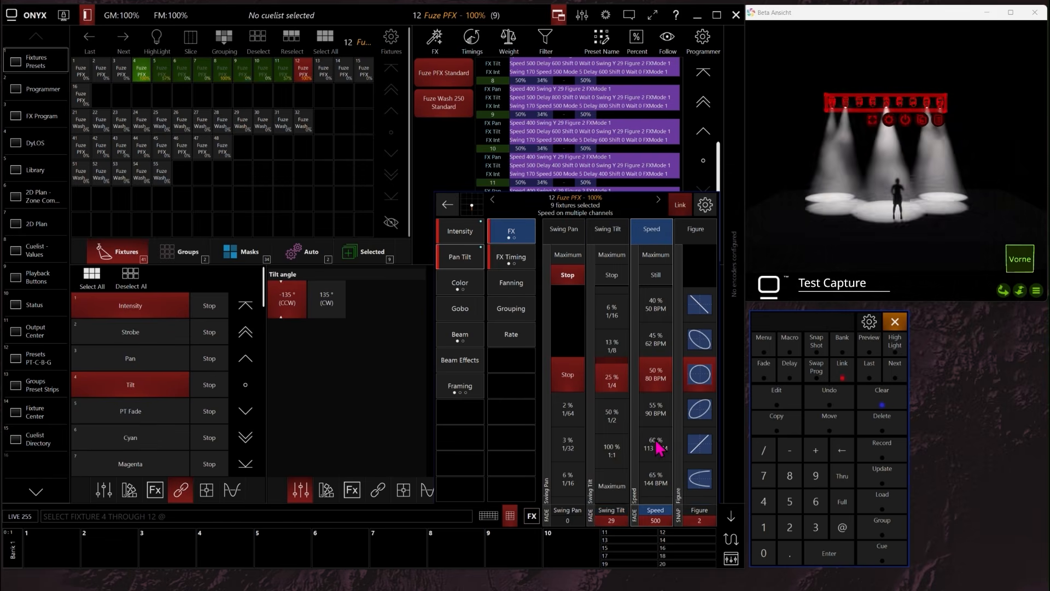
pyautogui.doubleClick(660, 304)
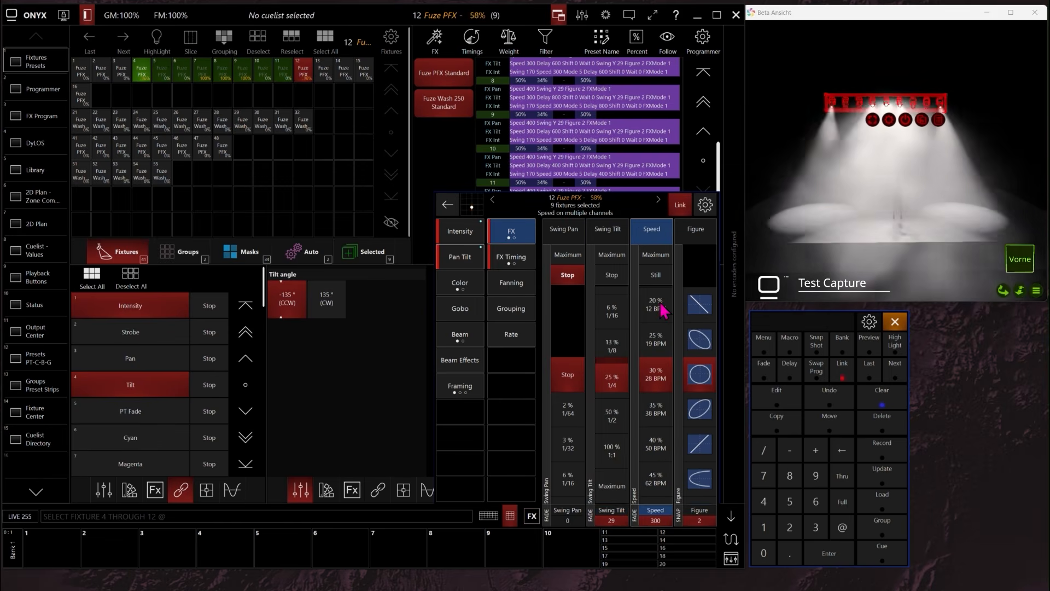